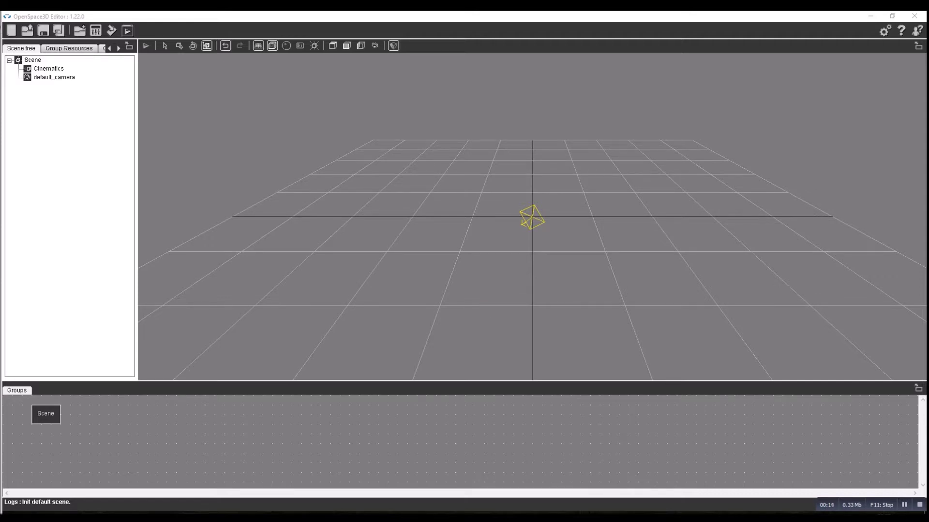
Step: Preview the Jurassic Park marker image and the T-rex green screen video clip
click(319, 513)
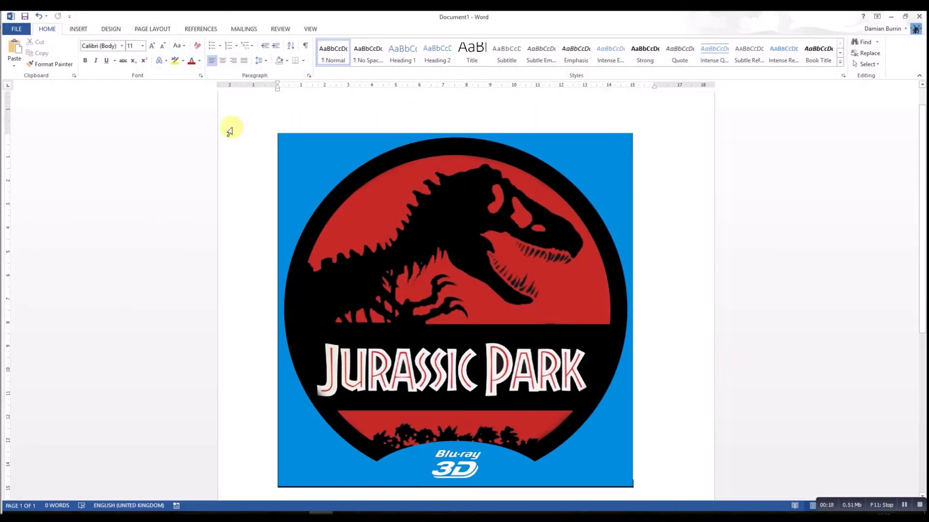
click(891, 16)
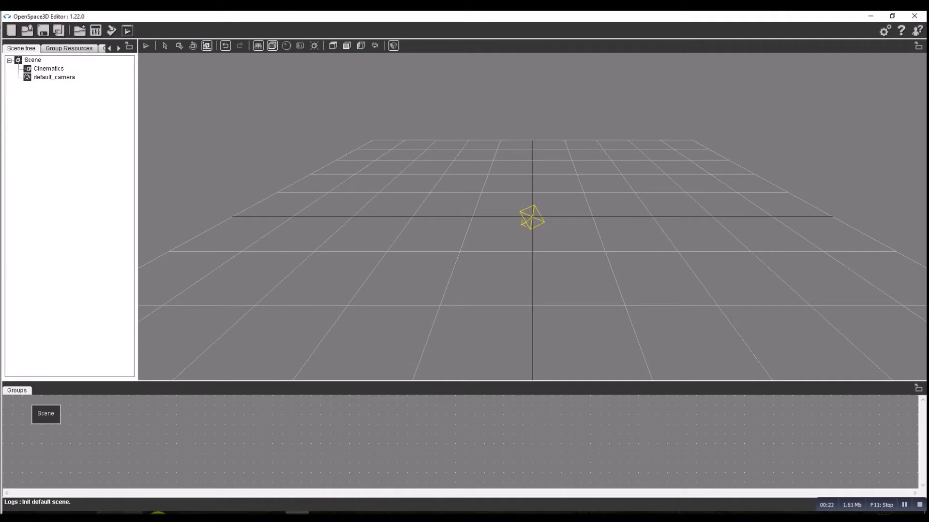
click(367, 511)
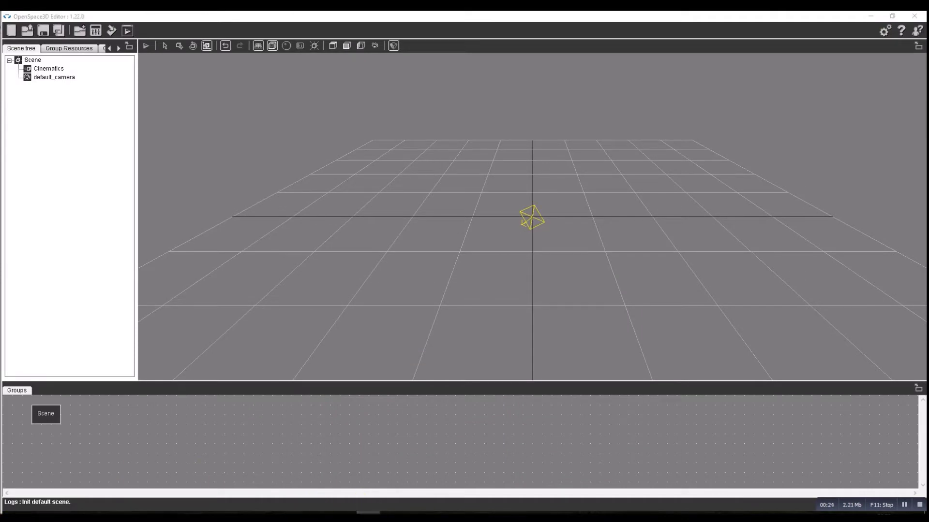
click(365, 102)
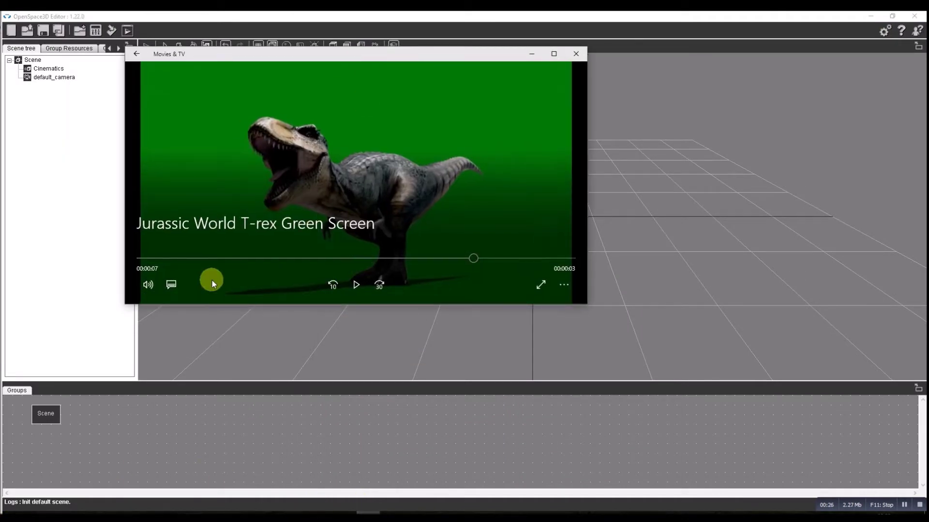
click(357, 285)
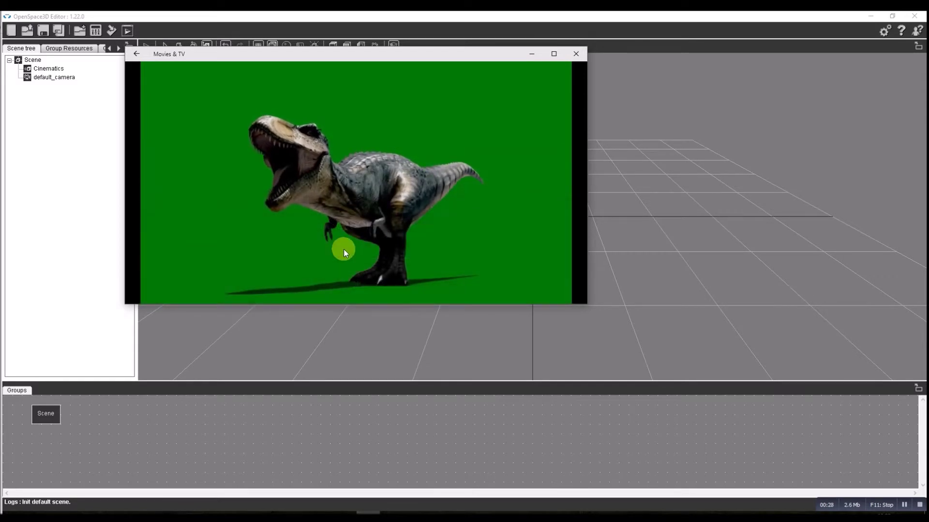
click(352, 285)
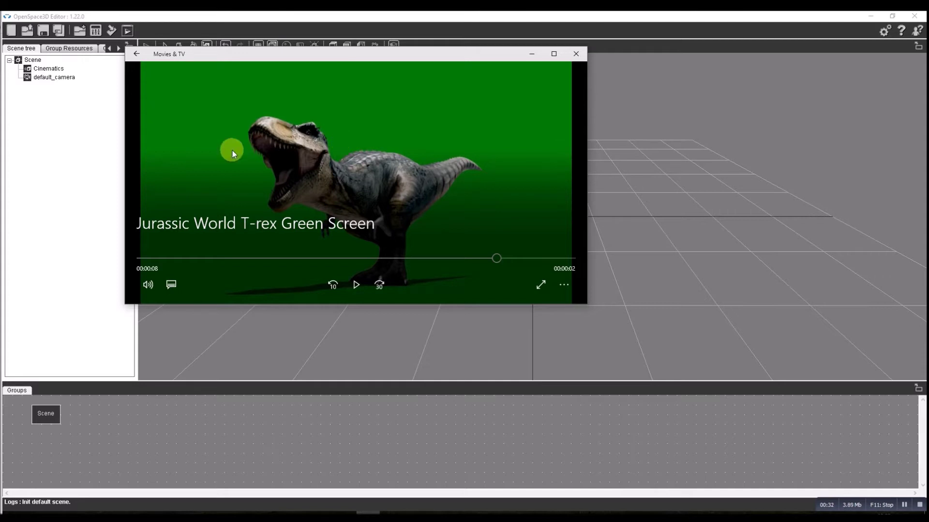
drag(339, 56, 310, 56)
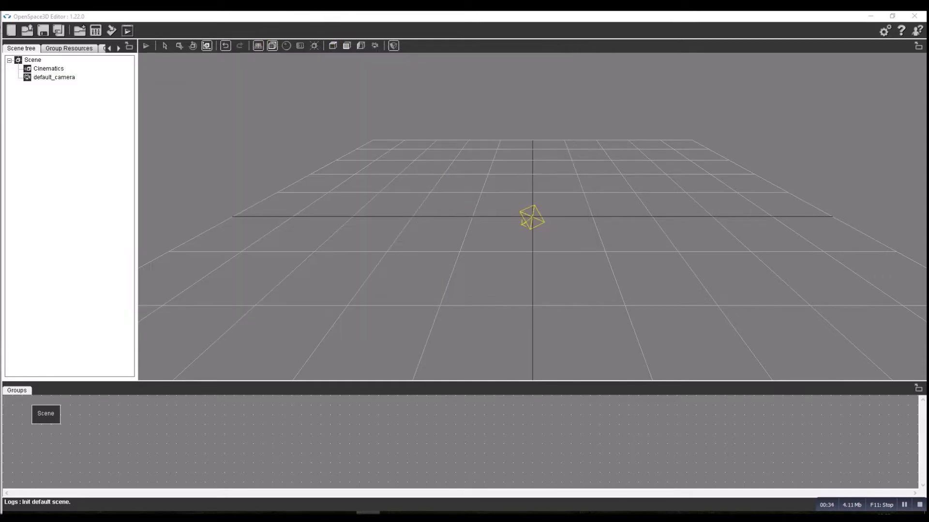
Step: Import assets/primitives/prim_plane.mesh through Standard file formats as prim_plane #1
right_click(20, 60)
click(51, 347)
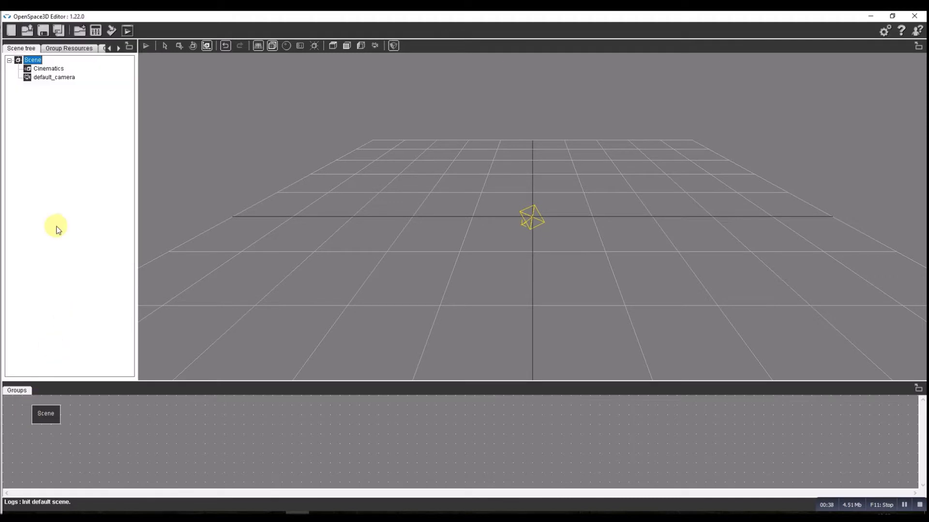
click(78, 34)
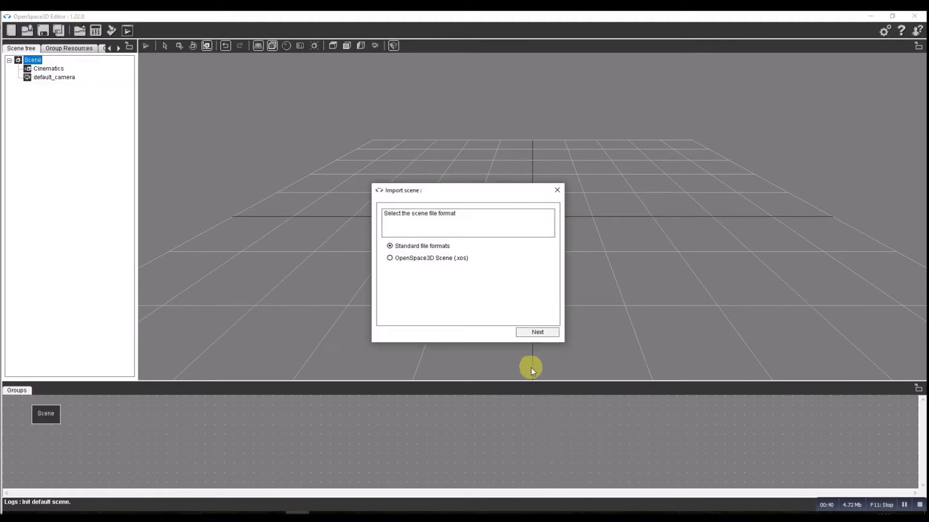
click(538, 332)
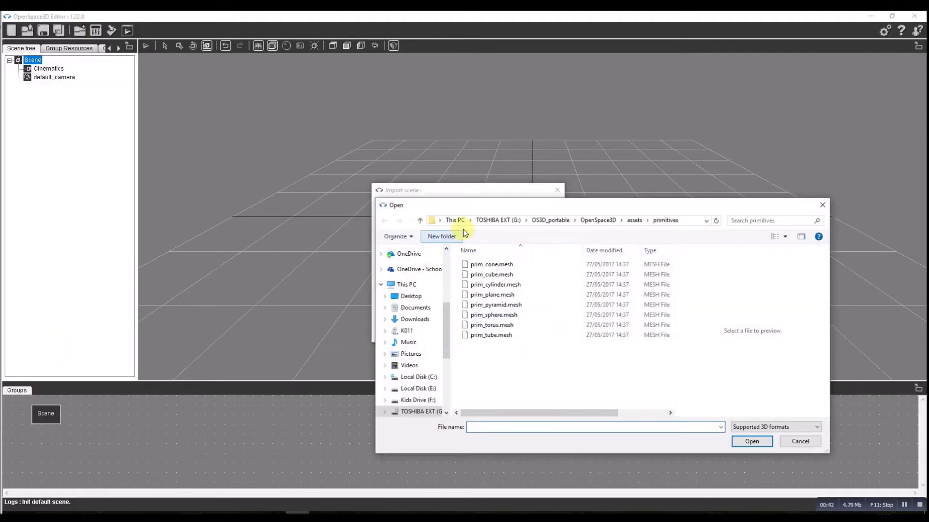
click(617, 221)
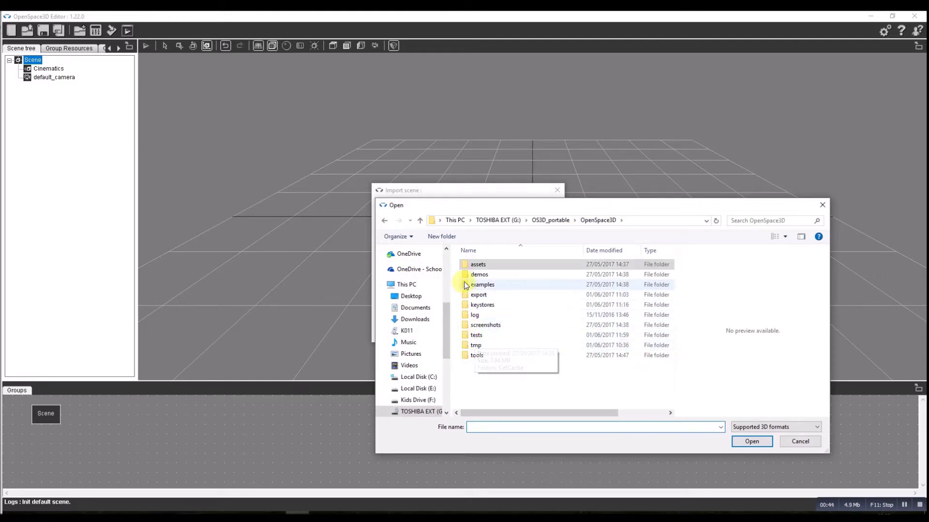
double_click(478, 265)
double_click(480, 296)
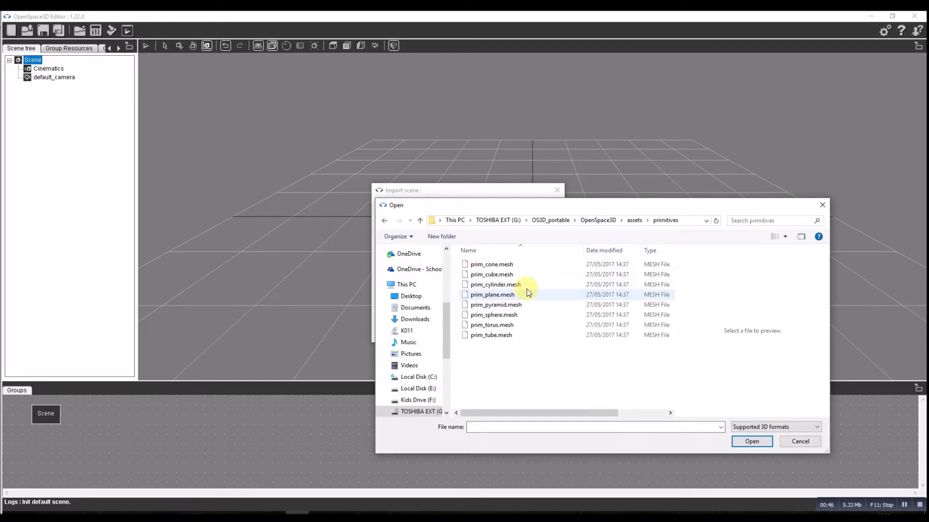
click(480, 295)
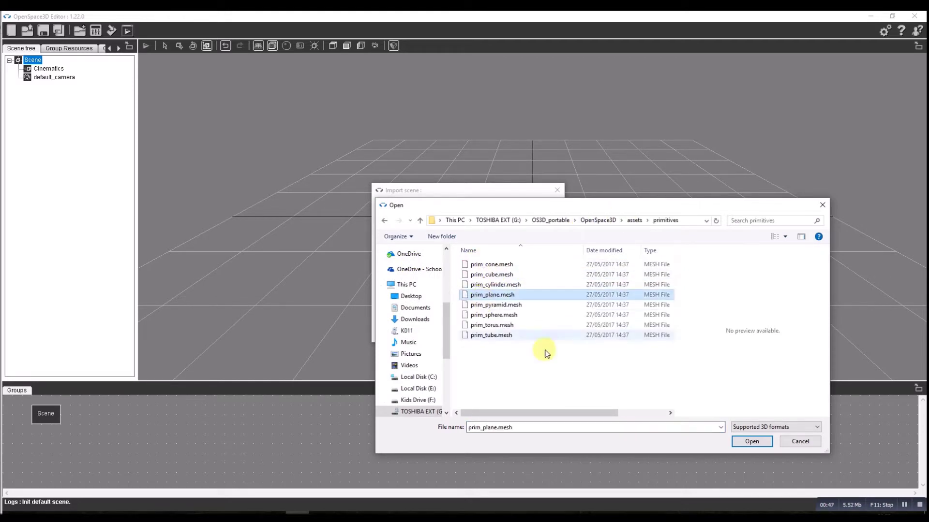
click(751, 442)
click(533, 329)
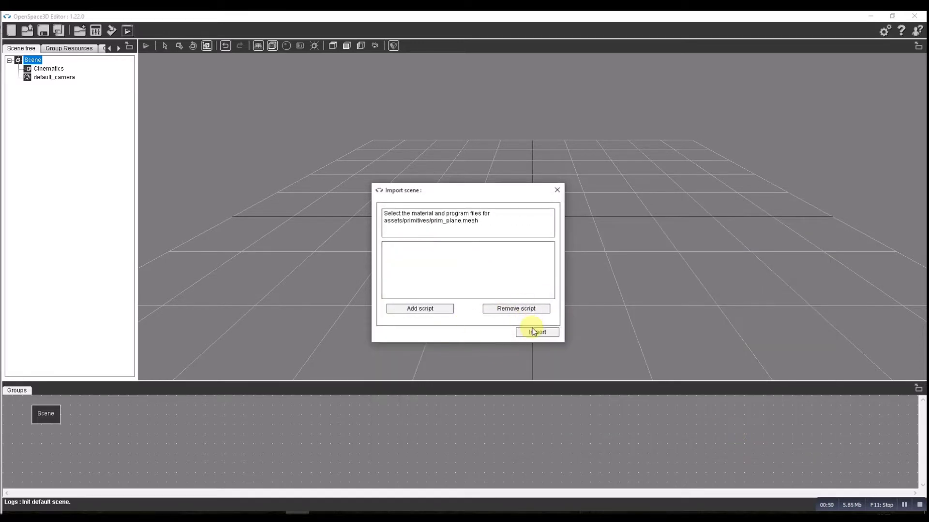
click(532, 330)
middle_drag(344, 327, 290, 123)
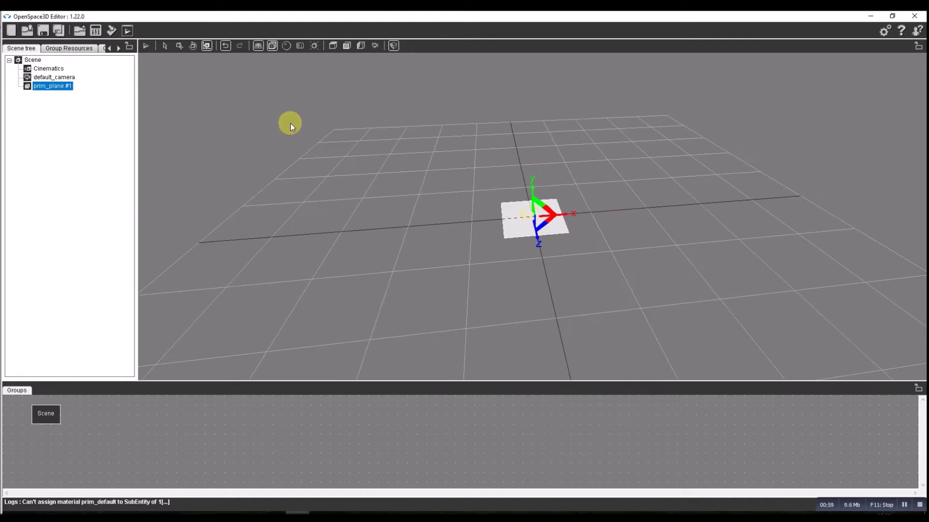
Step: Rotate prim_plane #1 about X until it stands as a square panel facing the front view
click(192, 46)
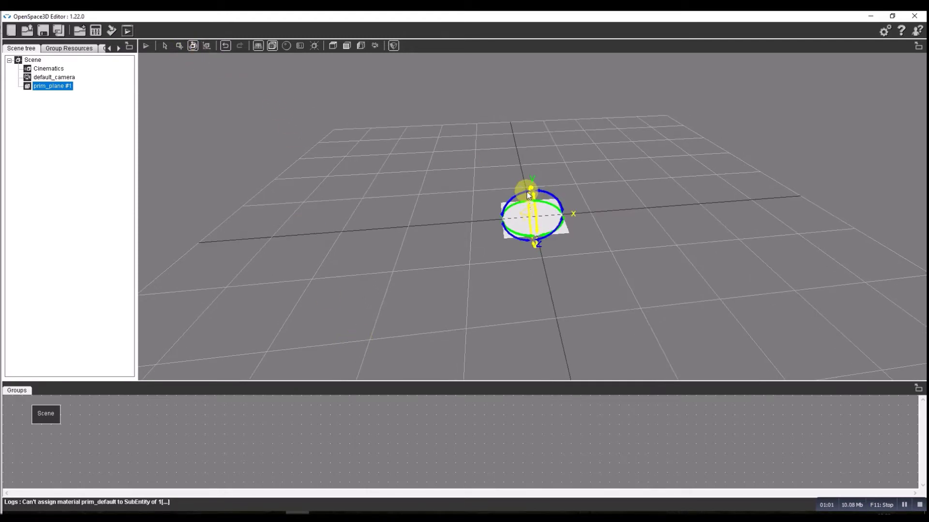
drag(529, 195, 536, 231)
click(164, 45)
middle_drag(367, 208, 376, 167)
click(190, 47)
drag(526, 211, 278, 152)
click(163, 46)
mouse_move(339, 179)
middle_down()
mouse_move(597, 184)
mouse_move(387, 193)
mouse_move(350, 223)
mouse_move(354, 158)
mouse_move(361, 170)
mouse_move(324, 170)
middle_up()
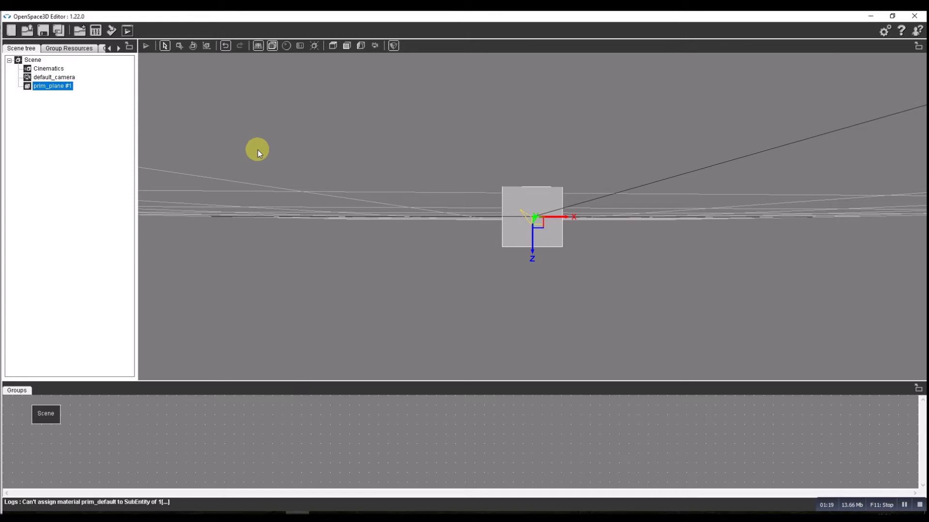
right_click(19, 60)
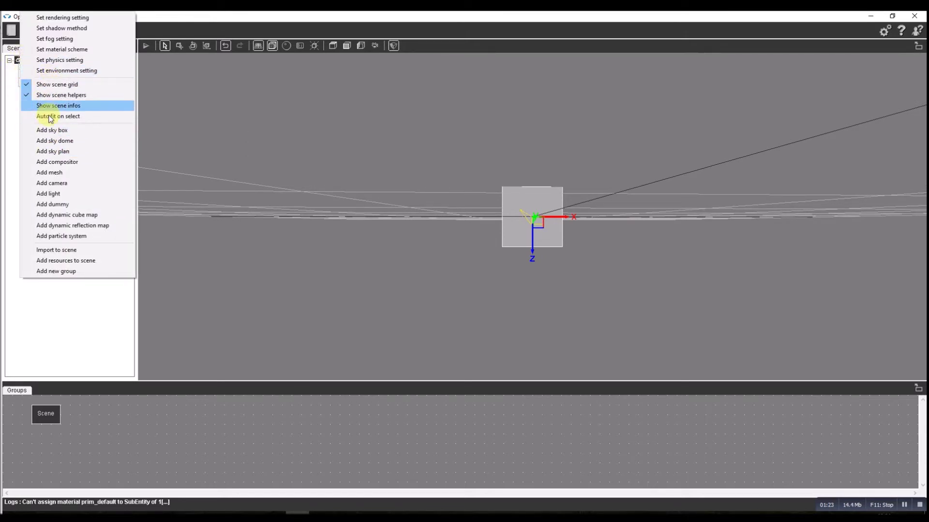
Step: Add two dummies to the Scene root, named dummy_ar and dummy_target
click(49, 204)
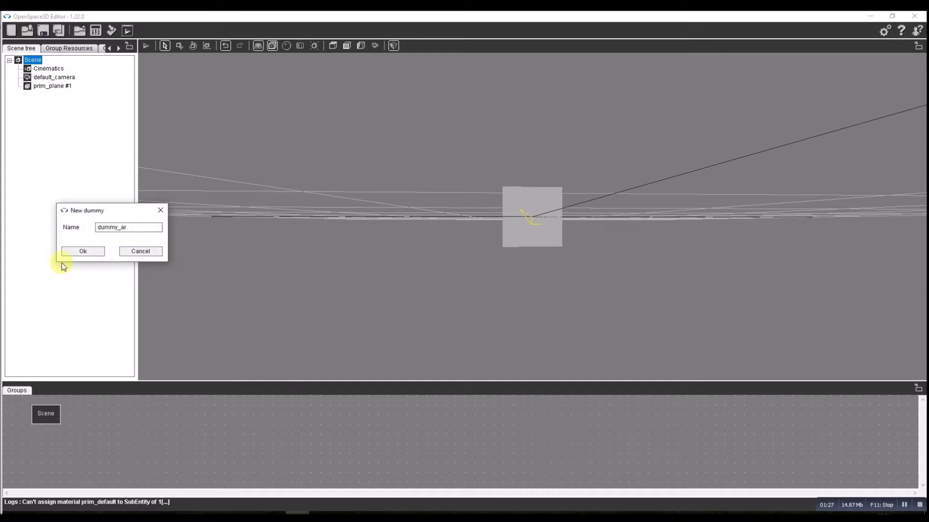
click(65, 250)
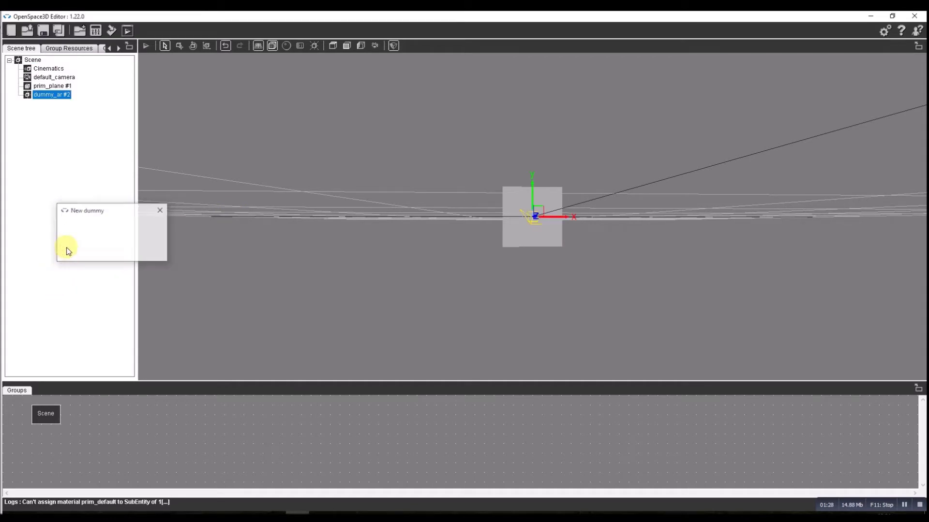
right_click(32, 60)
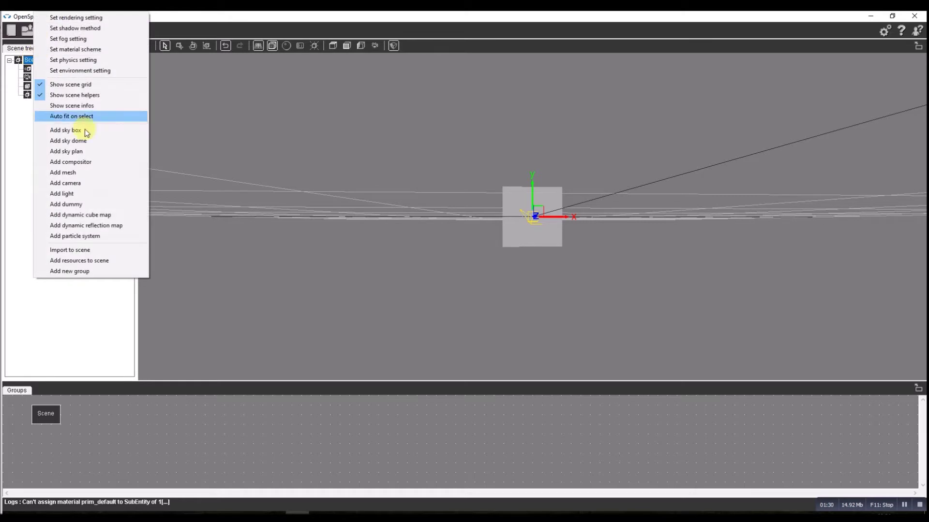
click(68, 204)
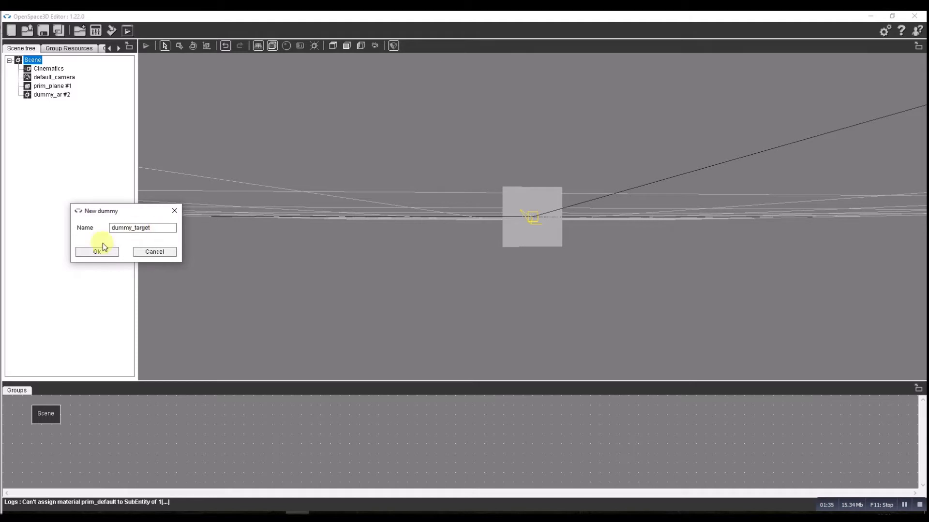
click(93, 255)
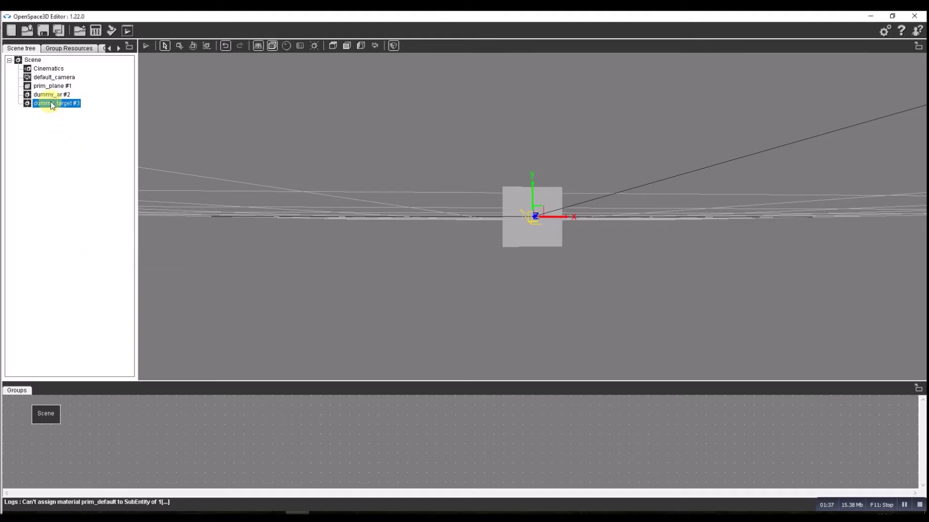
Step: Nest dummy_target under dummy_ar, then prim_plane #1 under dummy_target
drag(52, 96, 52, 95)
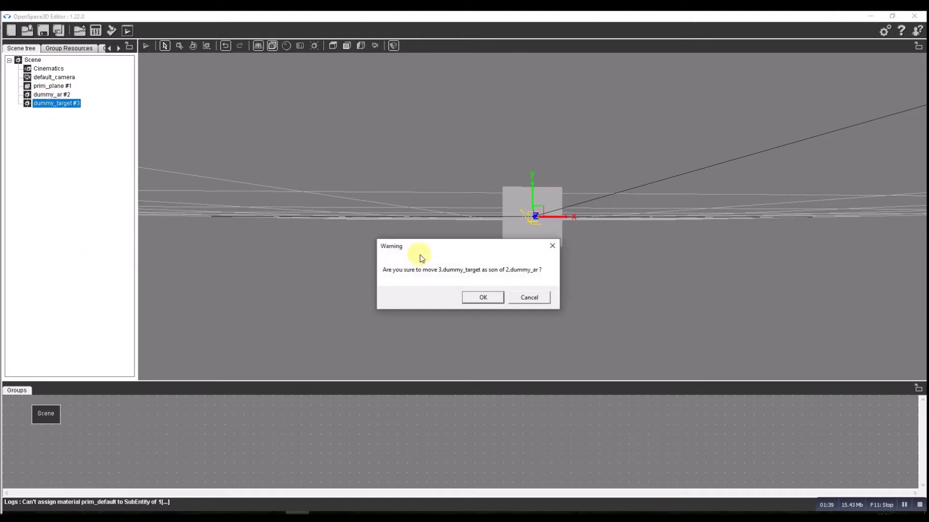
click(481, 297)
click(48, 87)
drag(61, 104, 61, 105)
click(481, 296)
middle_drag(153, 221, 462, 309)
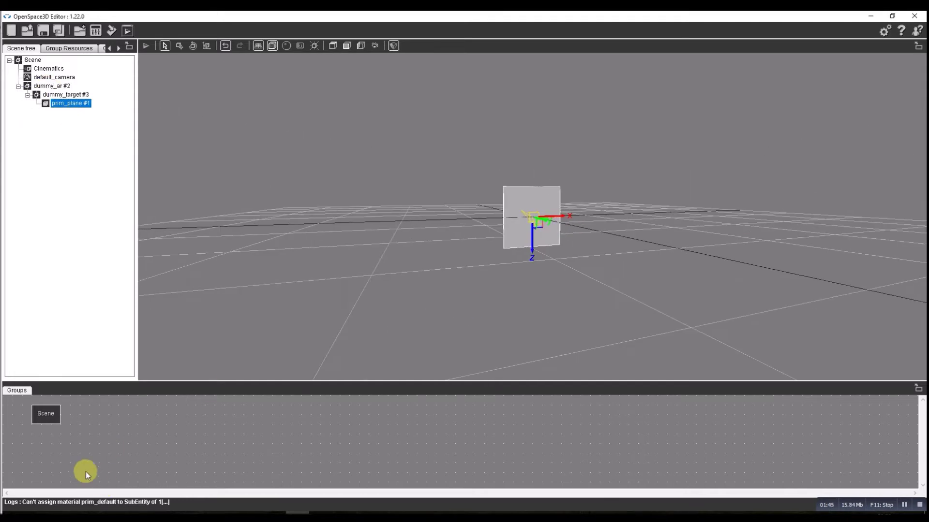
Step: In the Scene group's graph, add an AR capture PlugIT and accept its settings
double_click(49, 414)
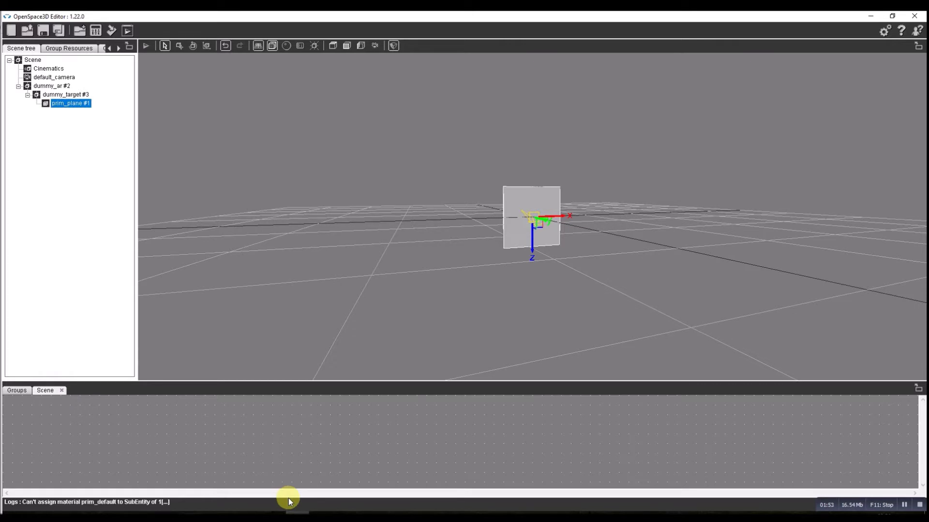
right_click(119, 437)
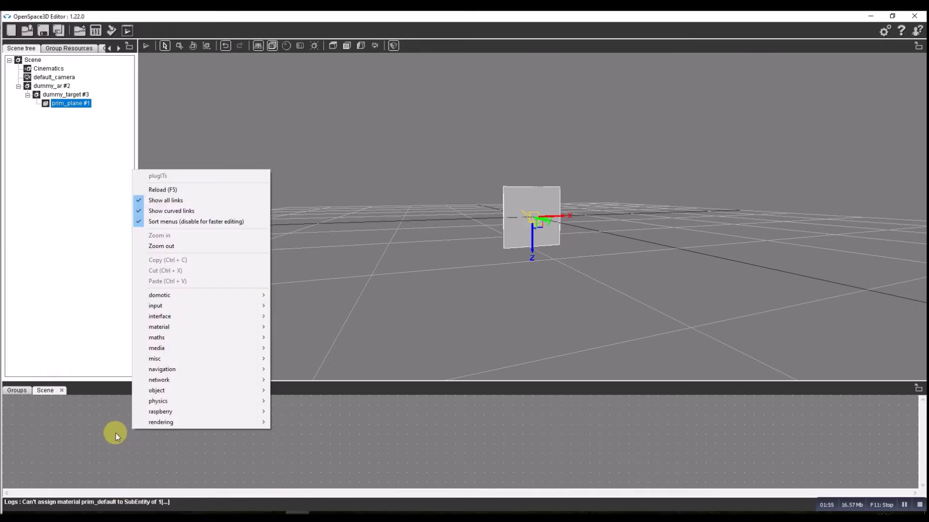
mouse_move(154, 306)
click(310, 238)
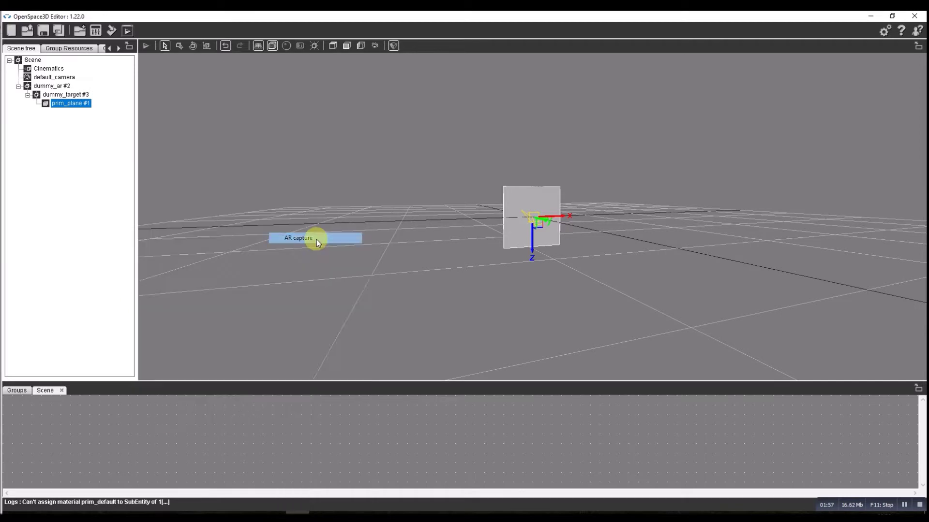
click(351, 497)
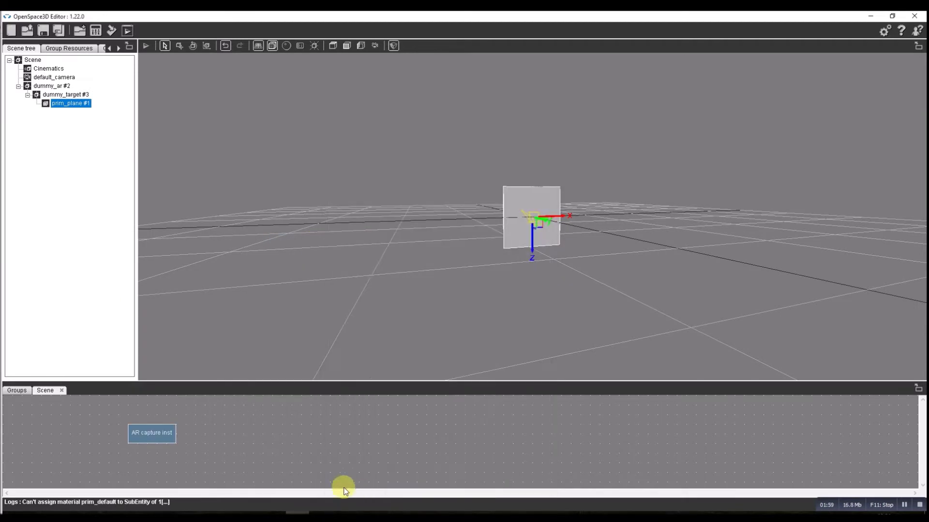
Step: Add an AR marker PlugIT to the Scene graph
right_click(233, 435)
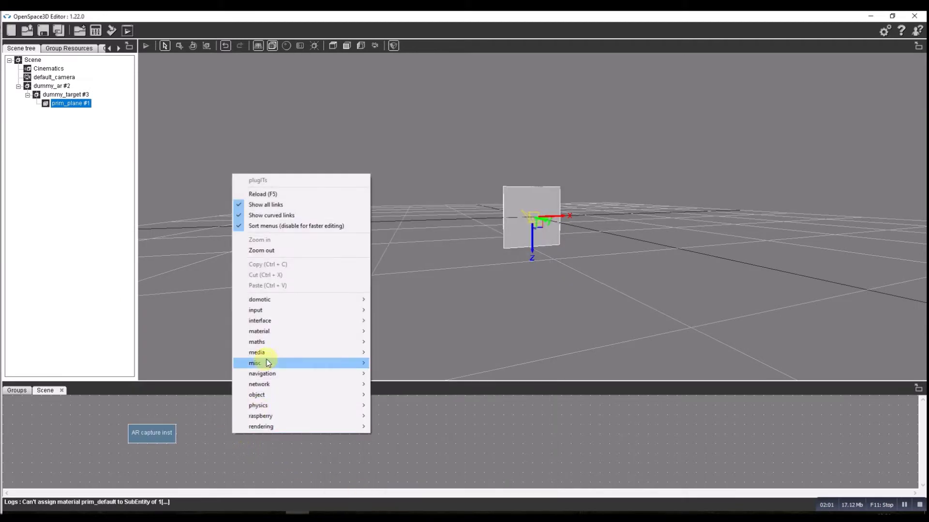
mouse_move(292, 315)
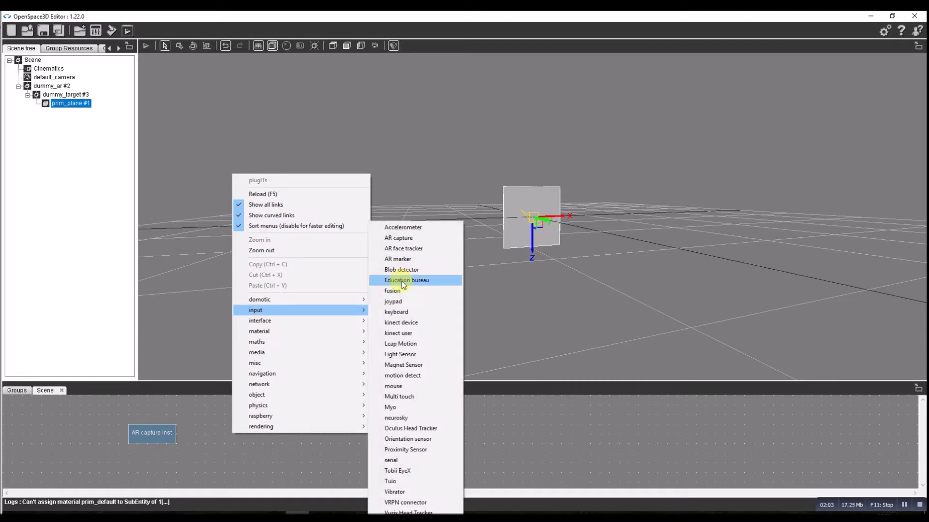
click(400, 260)
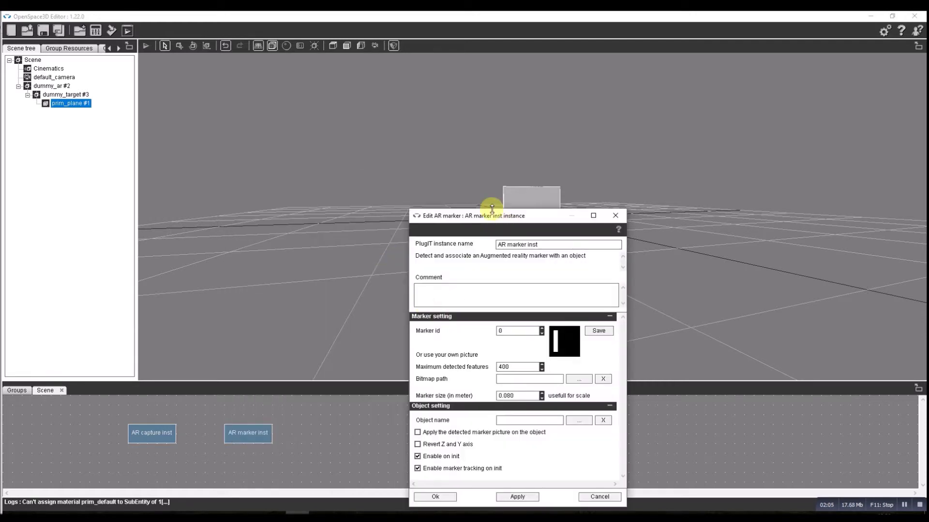
Step: Set the marker's bitmap path to tests/jurassic-park-320.jpg
drag(483, 214, 378, 111)
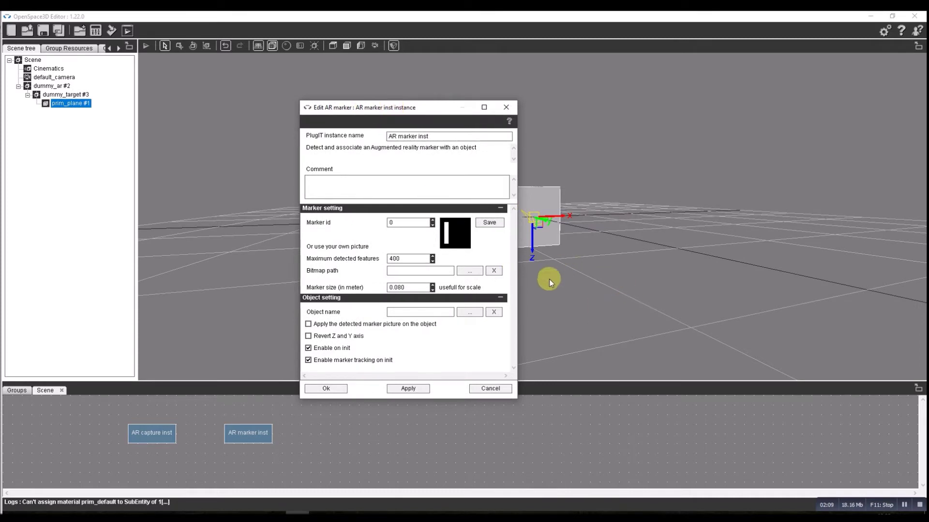
click(463, 271)
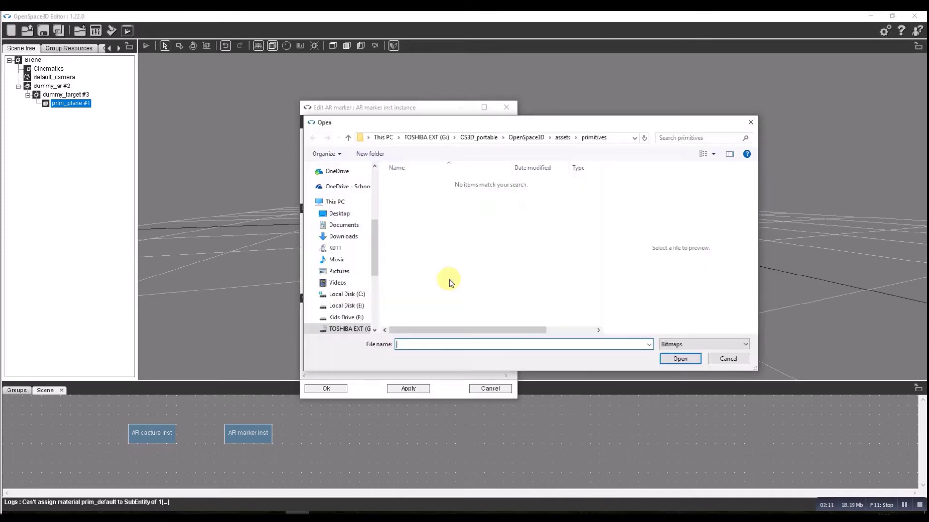
click(520, 139)
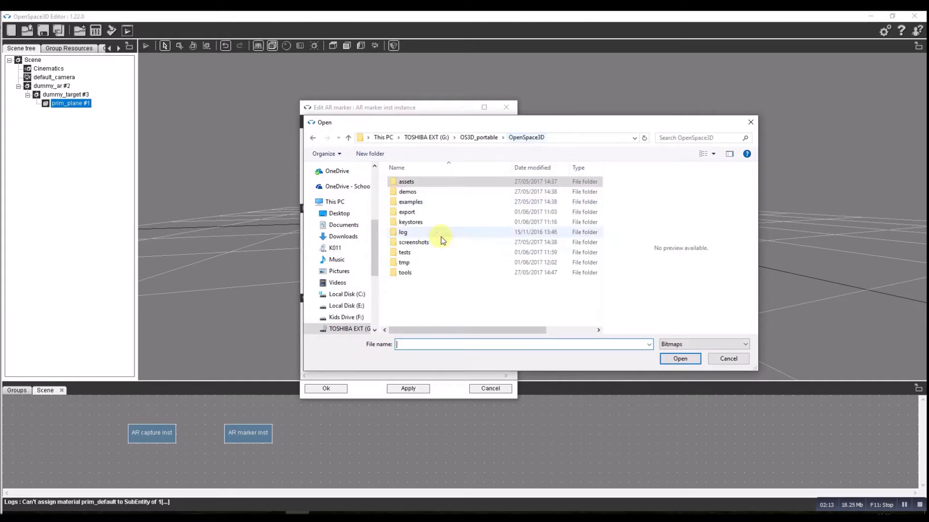
double_click(404, 252)
click(518, 191)
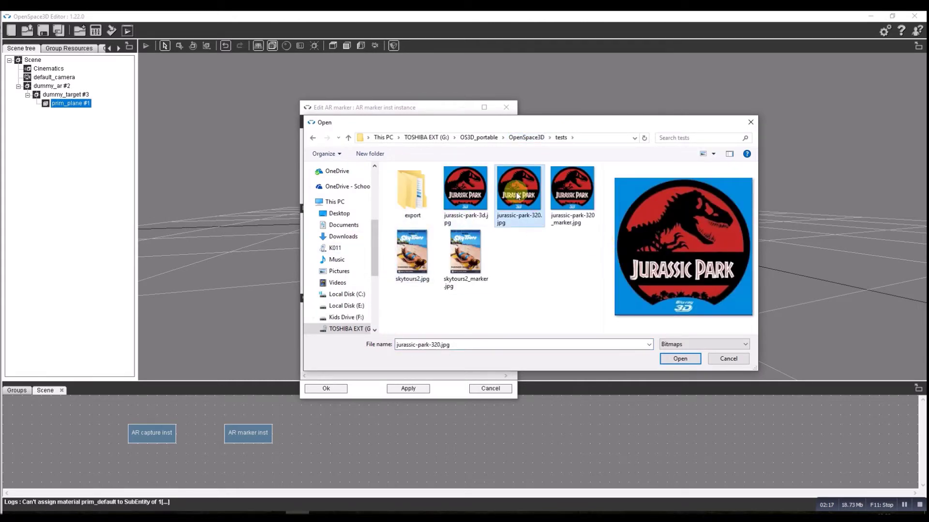
click(673, 358)
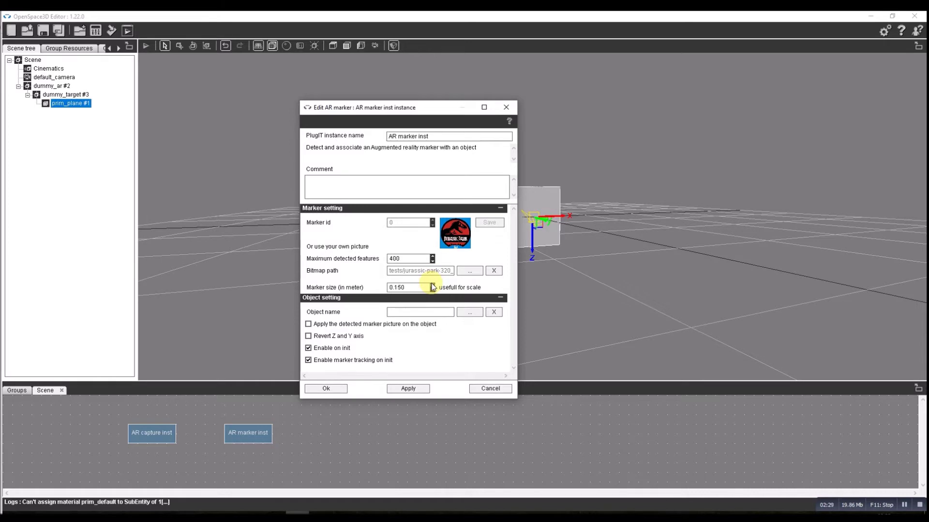
Step: Make dummy_ar #2 the marker's object, with 0.150 marker size, and apply
click(468, 315)
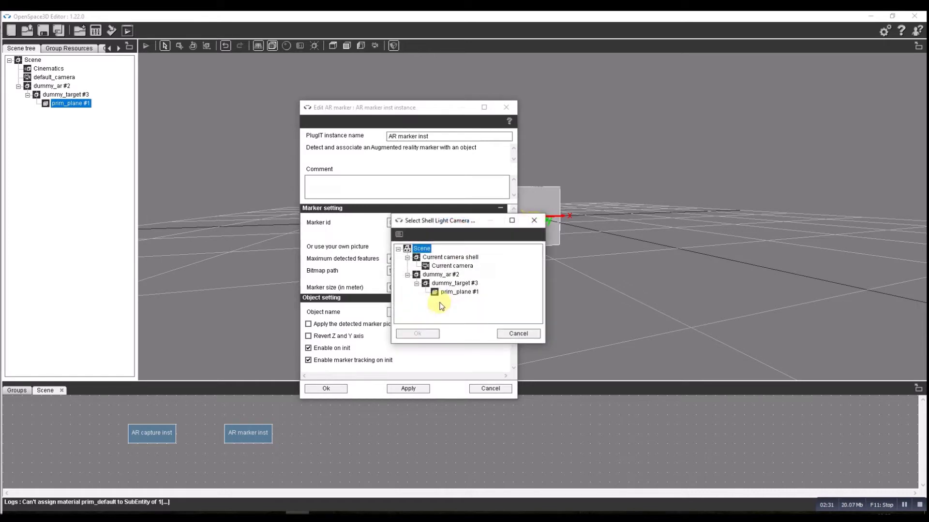
click(435, 275)
click(419, 334)
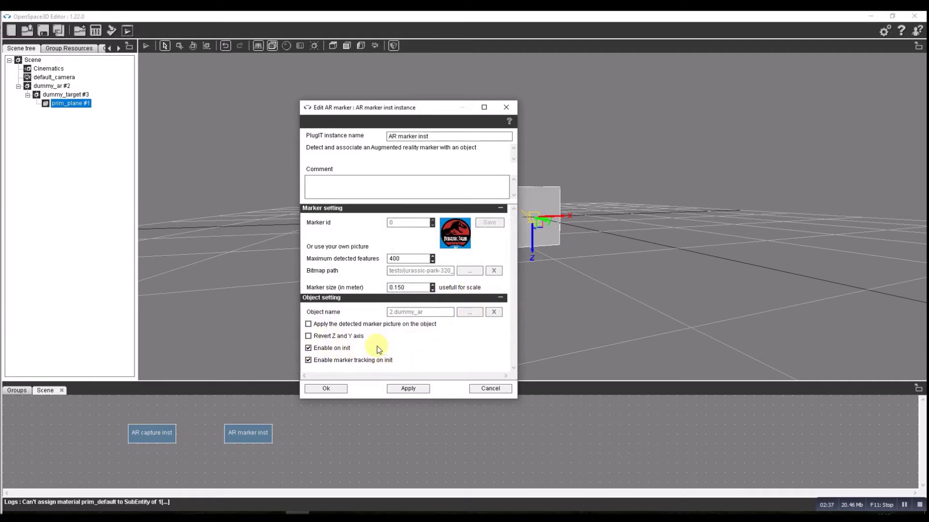
click(326, 389)
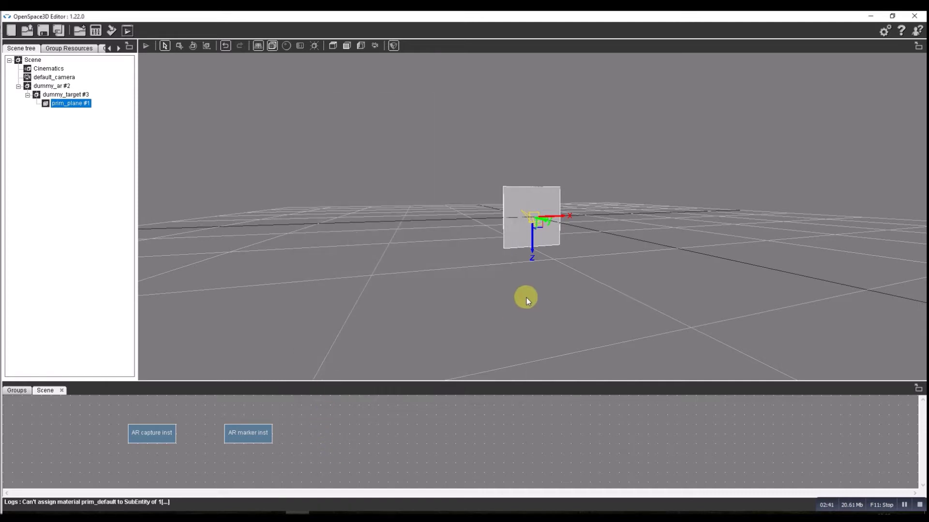
Step: Reopen the AR marker settings and switch to the Scale tool
double_click(241, 433)
scroll(560, 284, up, 8)
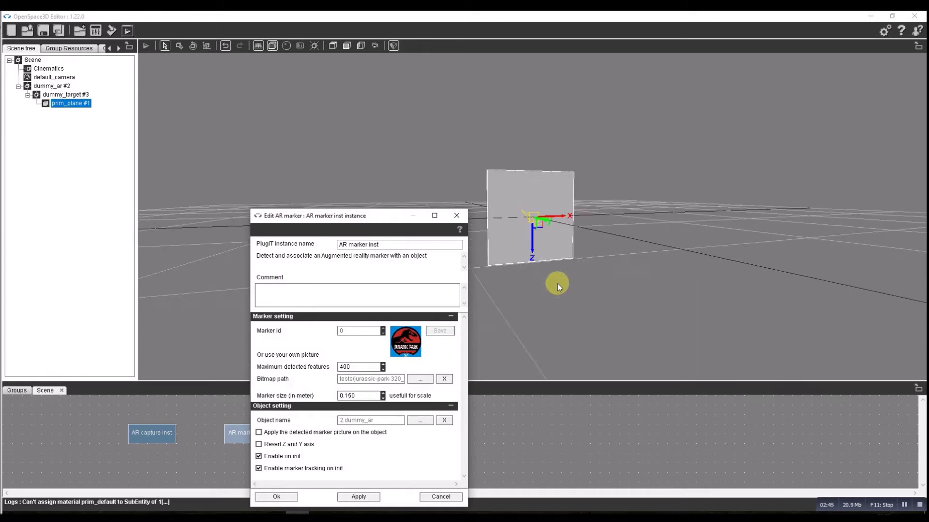
scroll(552, 284, down, 5)
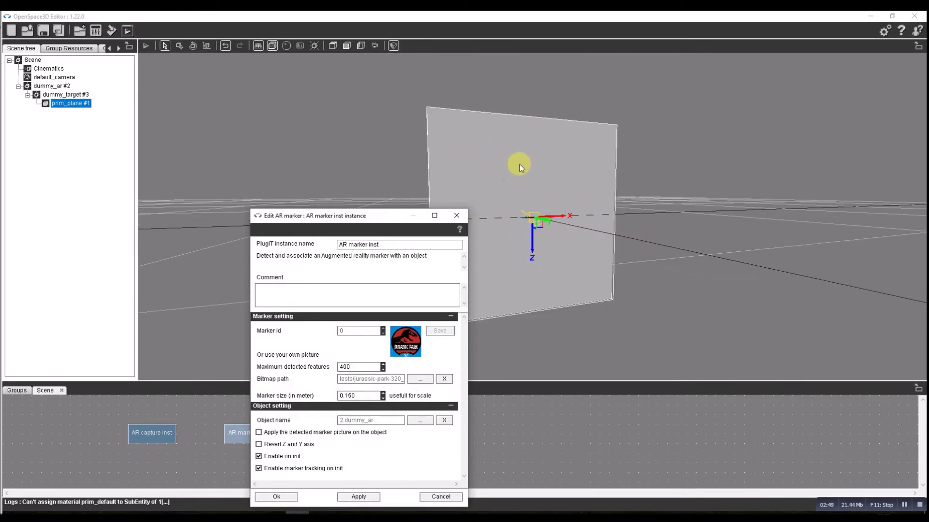
click(182, 49)
click(207, 46)
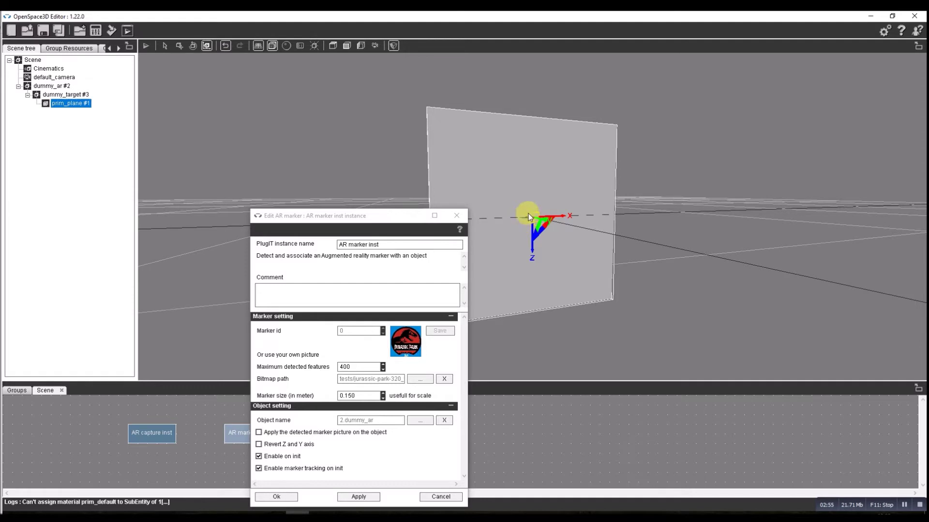
Step: Scale prim_plane down, move it up above the marker, and confirm the AR marker settings
drag(535, 233, 493, 221)
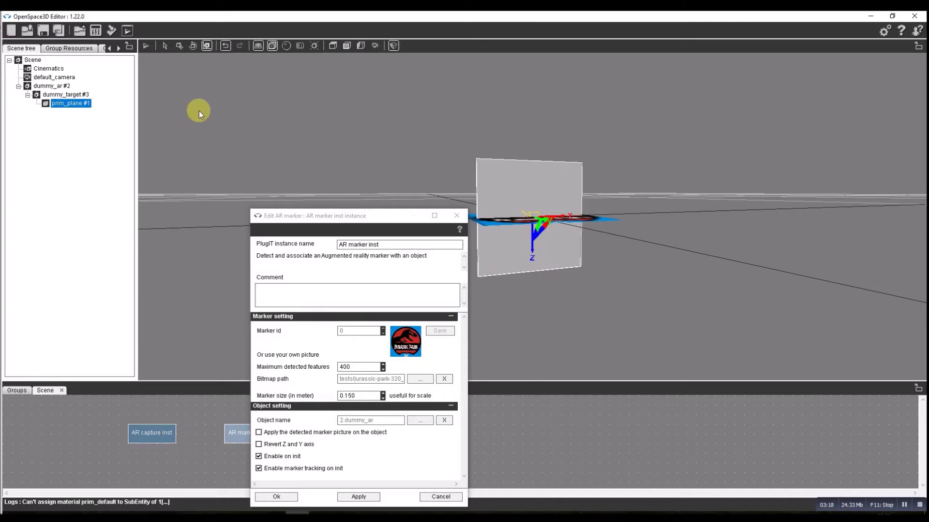
click(178, 46)
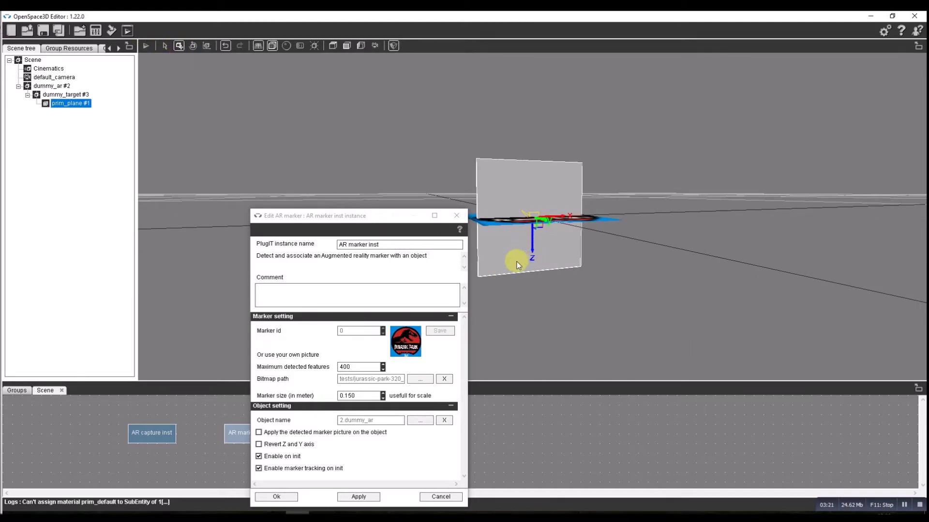
drag(532, 230, 531, 183)
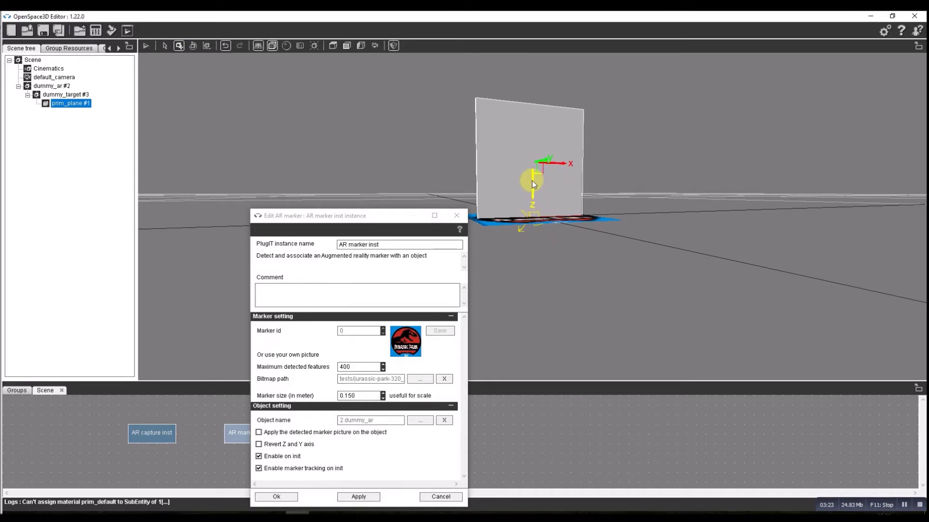
mouse_move(558, 259)
middle_down()
mouse_move(509, 275)
mouse_move(511, 348)
mouse_move(521, 285)
mouse_move(531, 284)
mouse_move(499, 286)
mouse_move(513, 283)
mouse_move(515, 241)
mouse_move(526, 280)
mouse_move(529, 236)
mouse_move(510, 321)
mouse_move(511, 386)
mouse_move(522, 270)
mouse_move(509, 290)
middle_up()
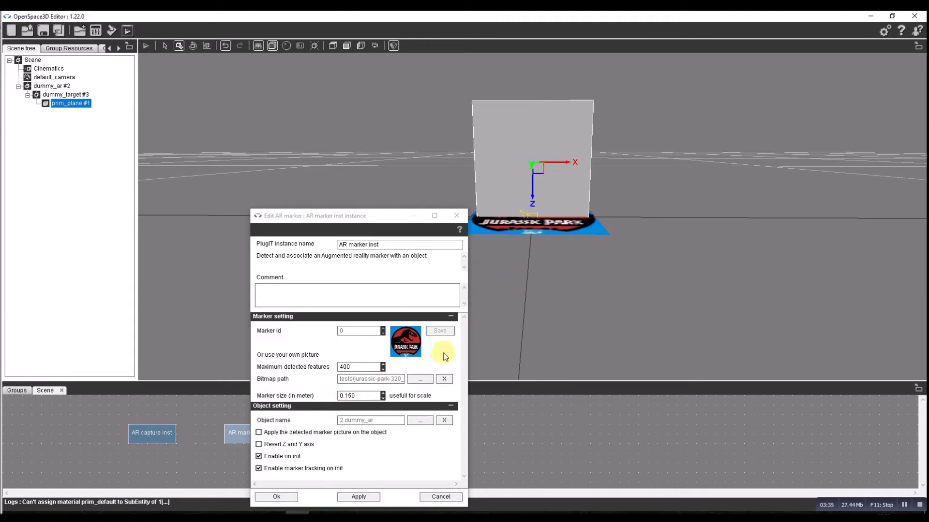
click(266, 498)
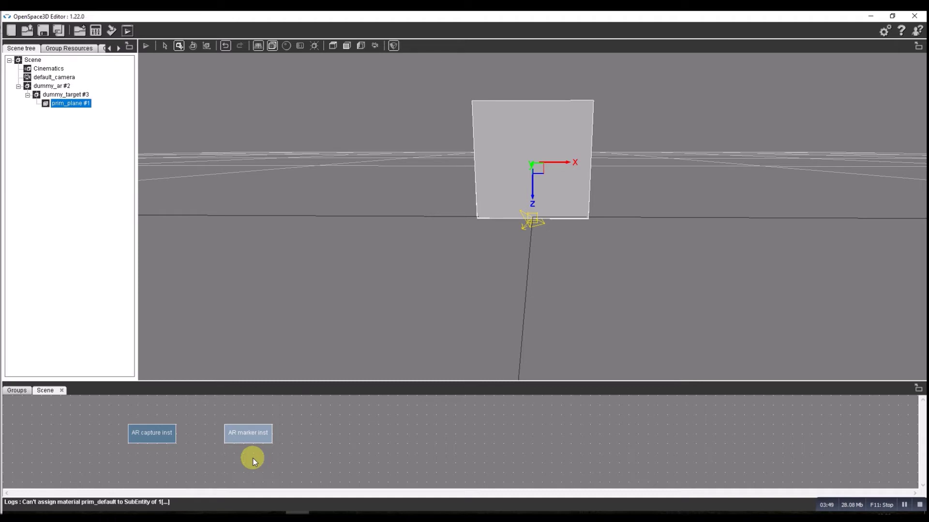
Step: Add assets/materials/cutout.cg to the scene resources
right_click(29, 60)
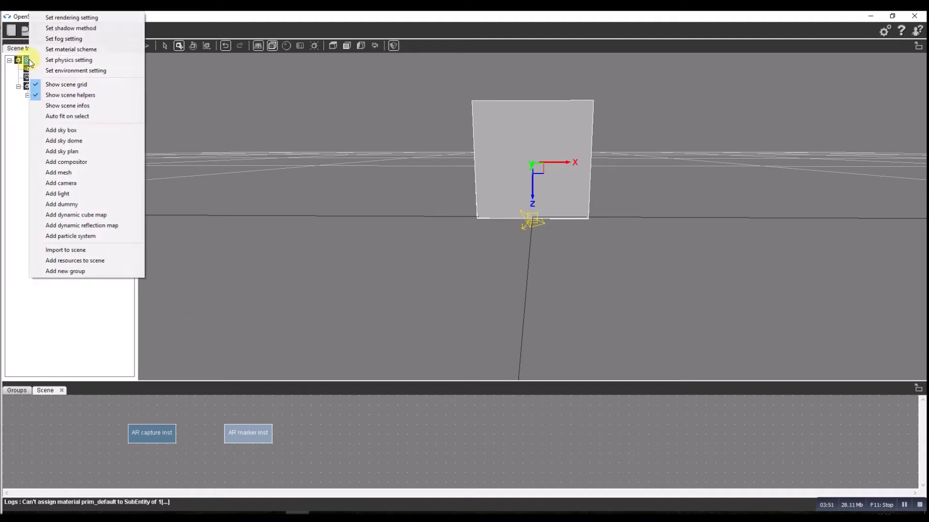
click(73, 262)
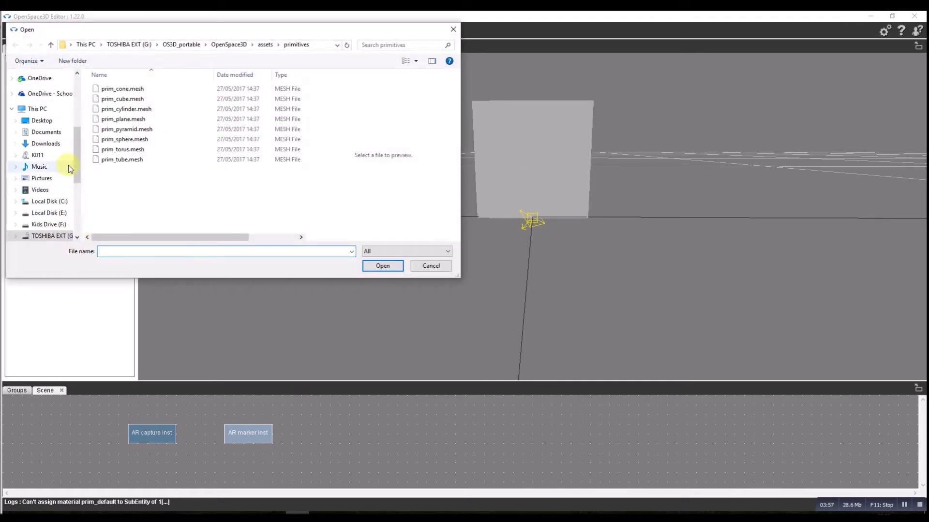
click(265, 45)
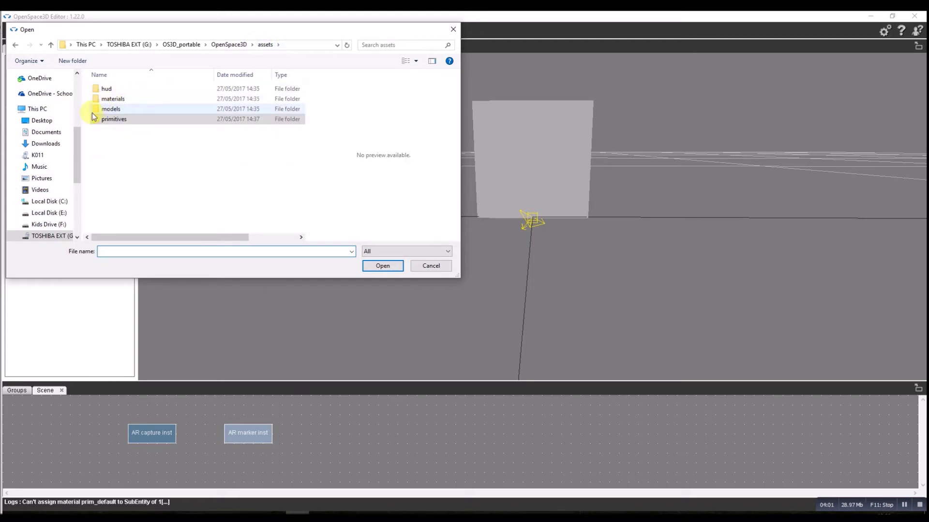
click(92, 99)
double_click(91, 101)
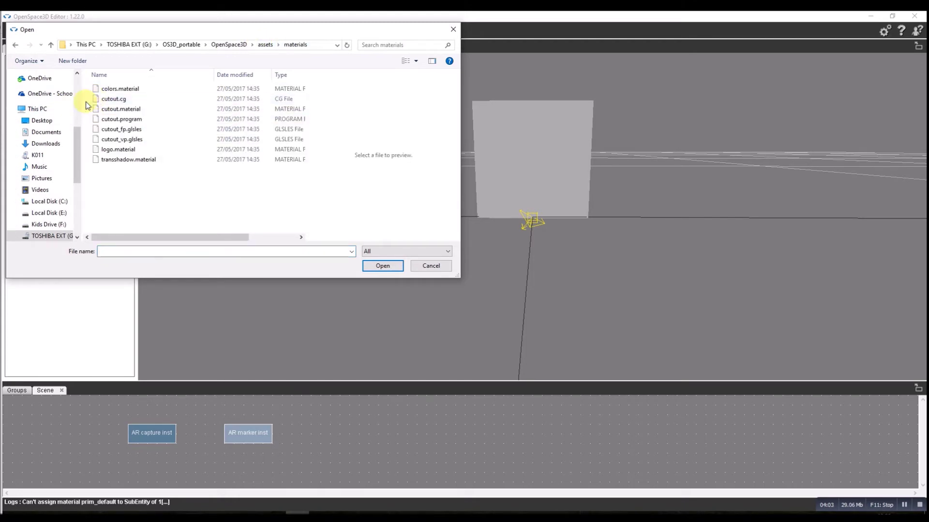
click(106, 100)
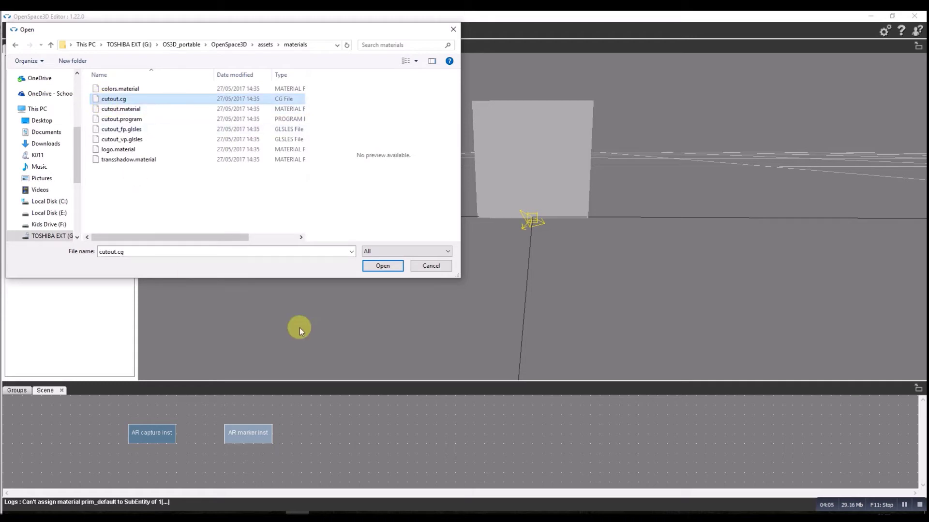
click(383, 266)
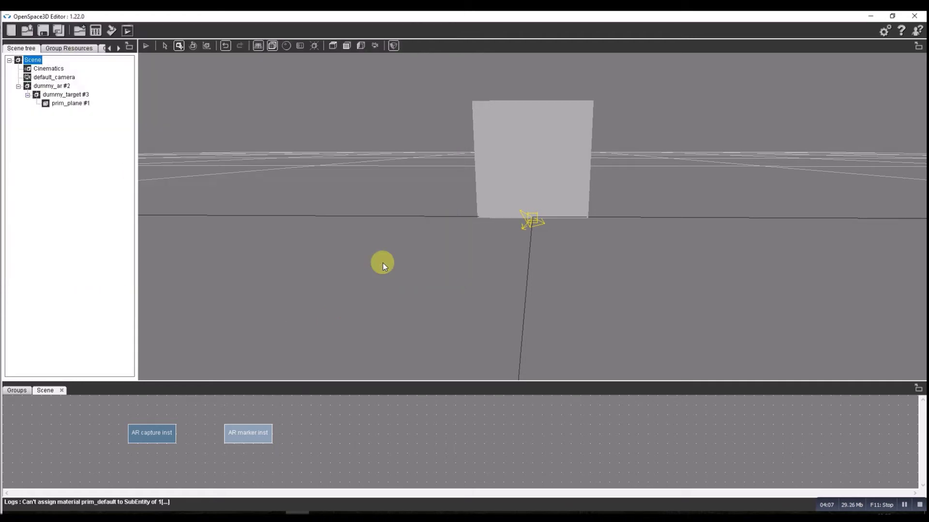
Step: Add the cutout_fp.glsles and cutout_vp.glsles shader files to the scene resources
right_click(27, 63)
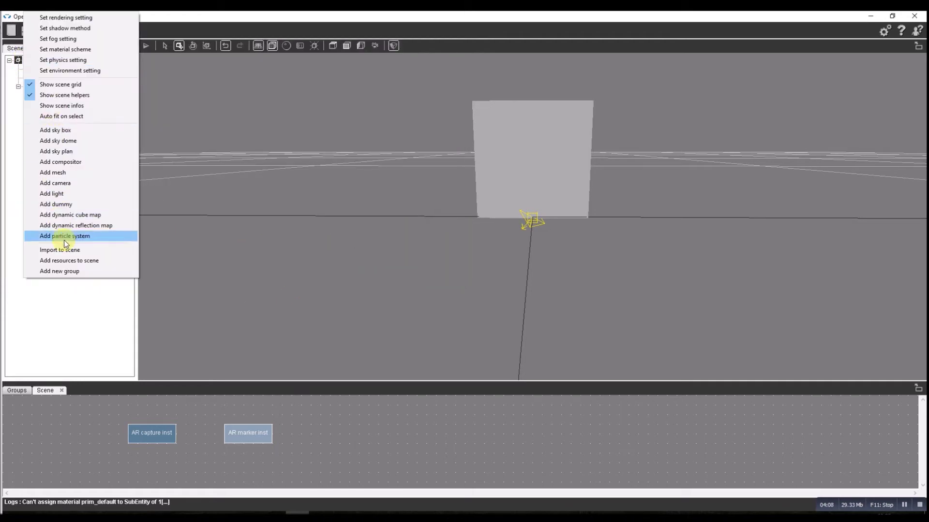
click(69, 261)
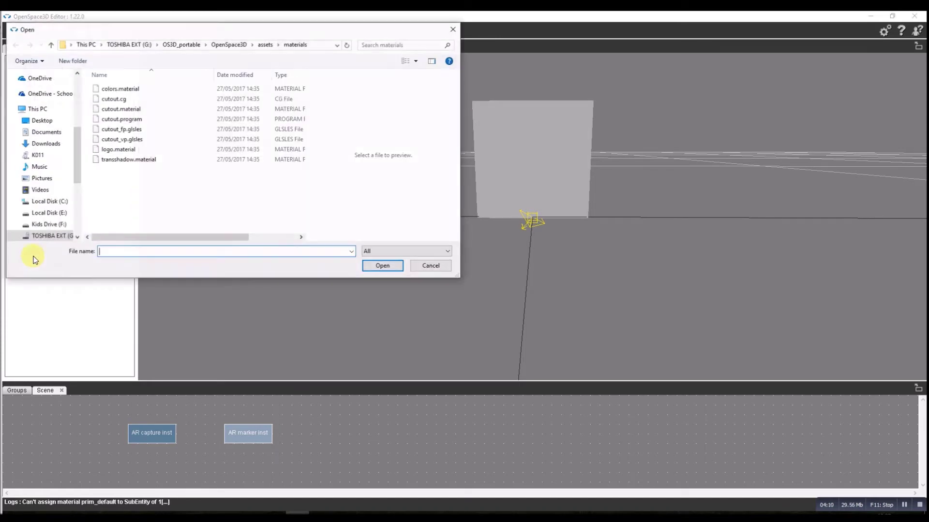
click(116, 130)
click(380, 266)
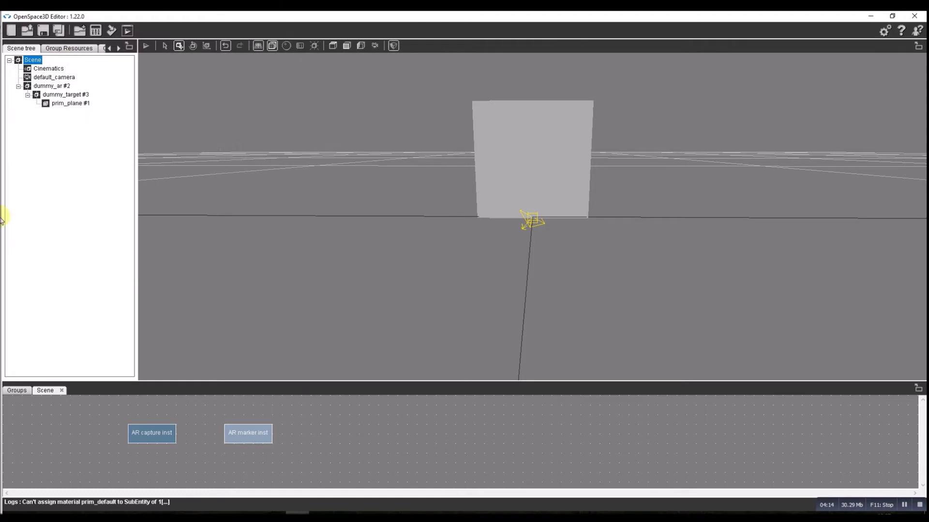
right_click(25, 61)
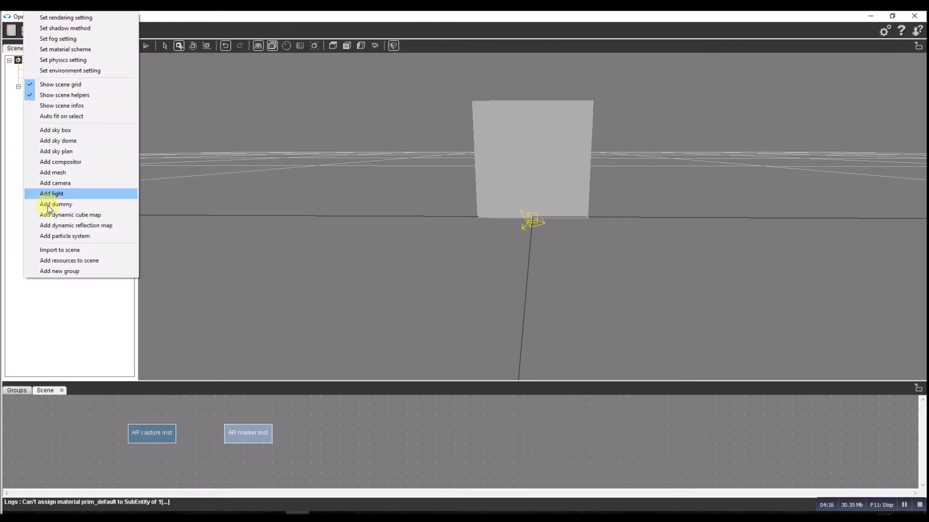
click(68, 260)
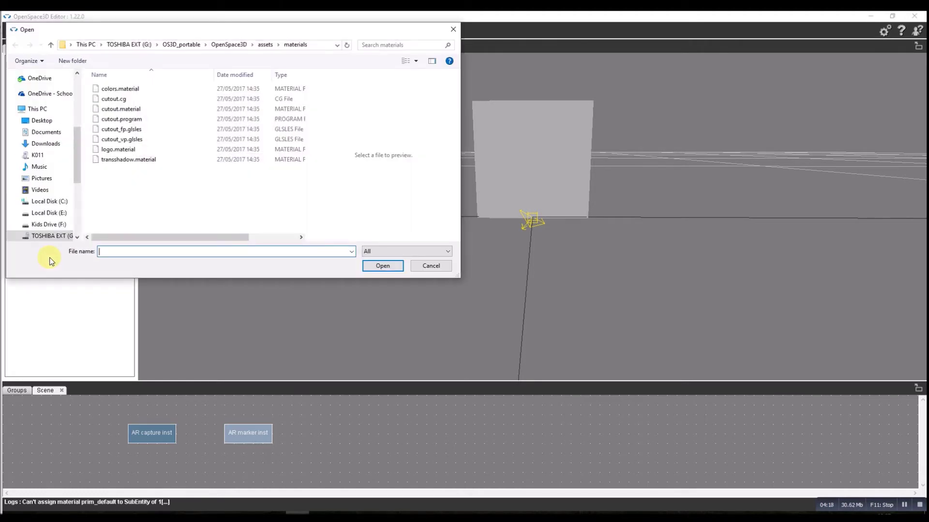
click(119, 140)
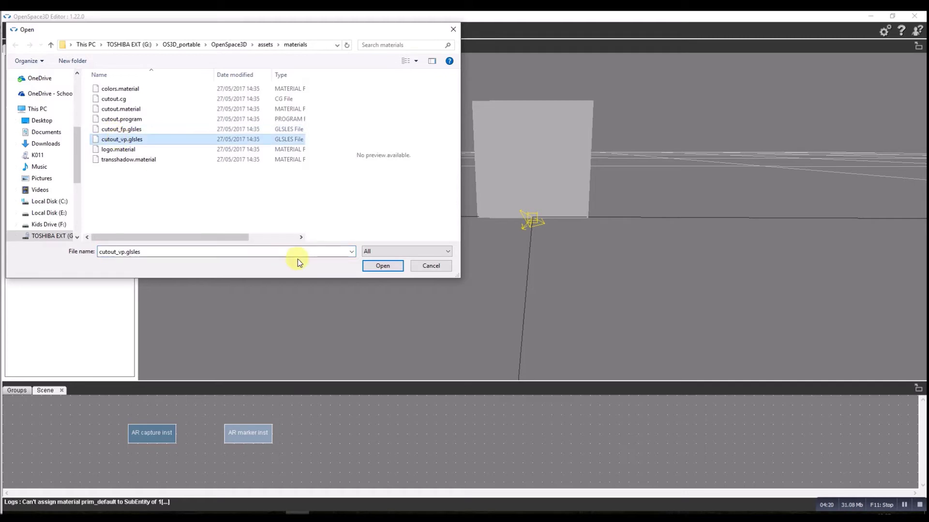
click(381, 266)
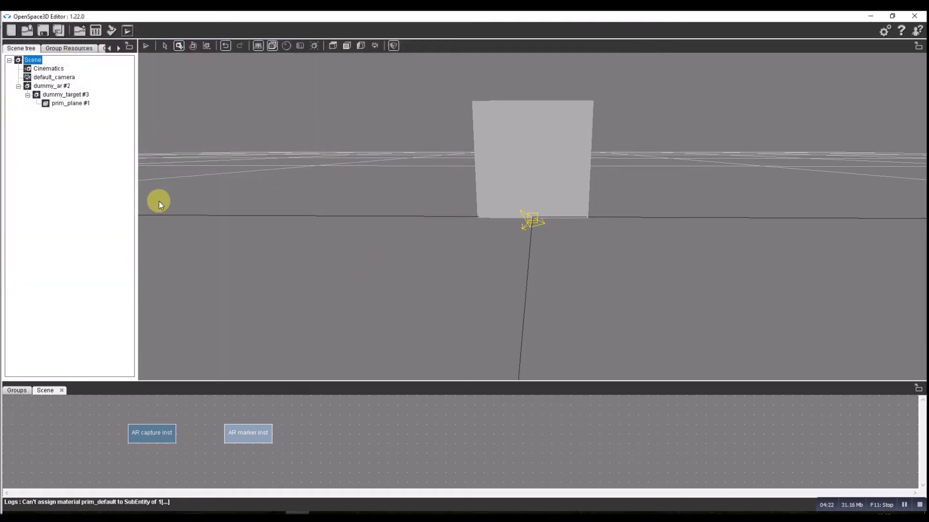
Step: Add cutout.program to the scene resources
right_click(37, 60)
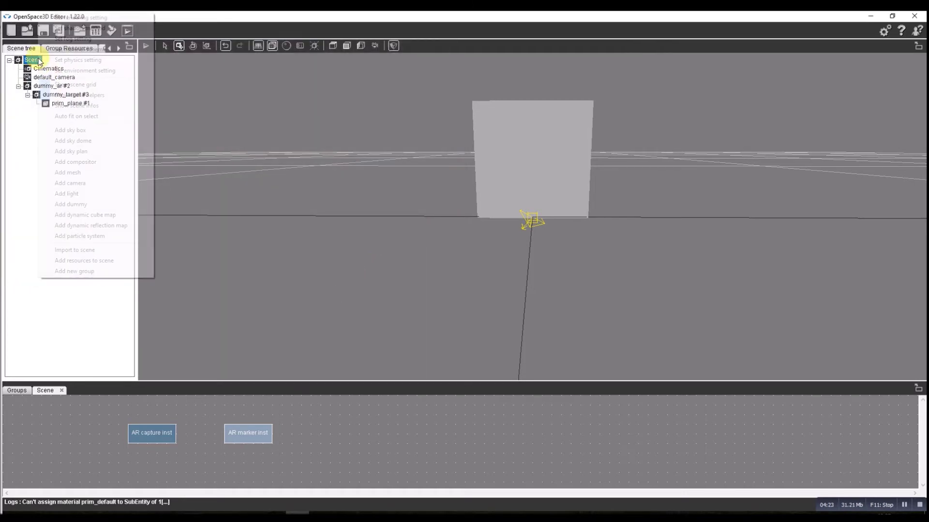
click(76, 265)
click(120, 121)
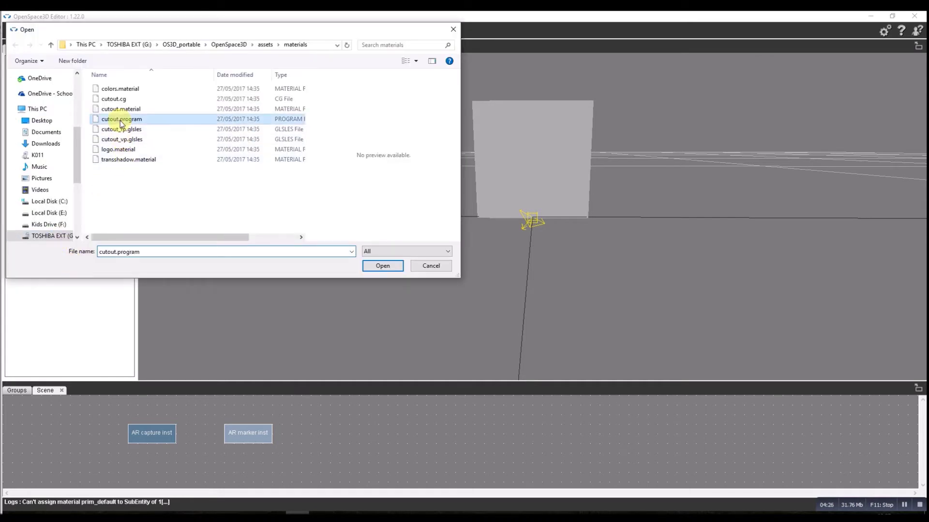
click(384, 266)
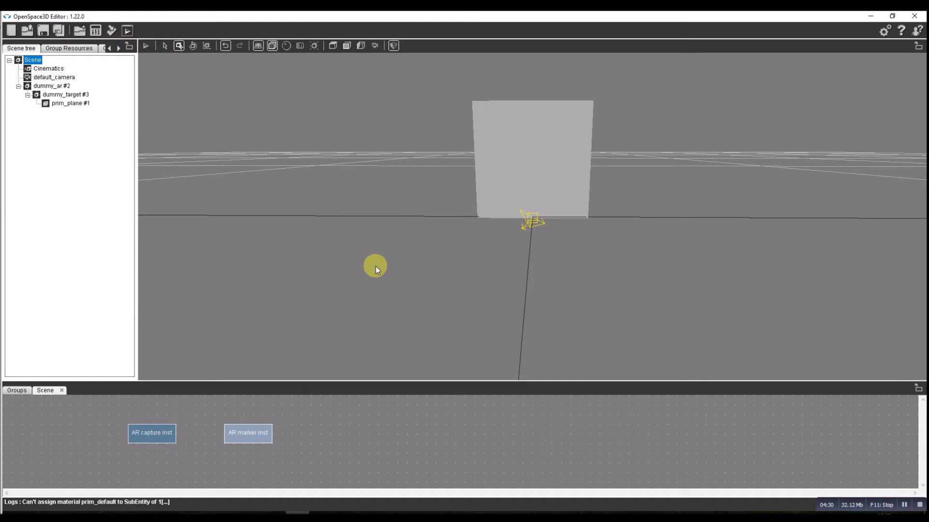
Step: Add cutout.material to the scene resources and select the plane
right_click(33, 63)
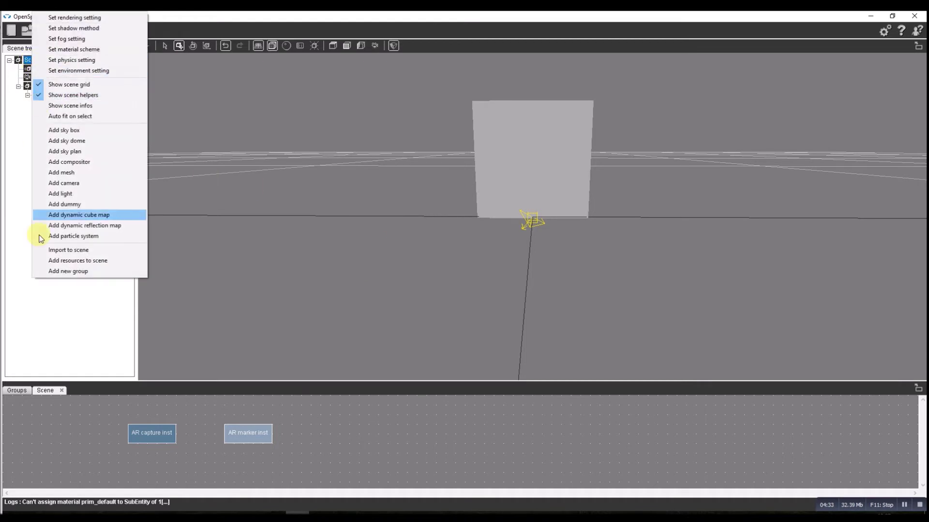
click(63, 261)
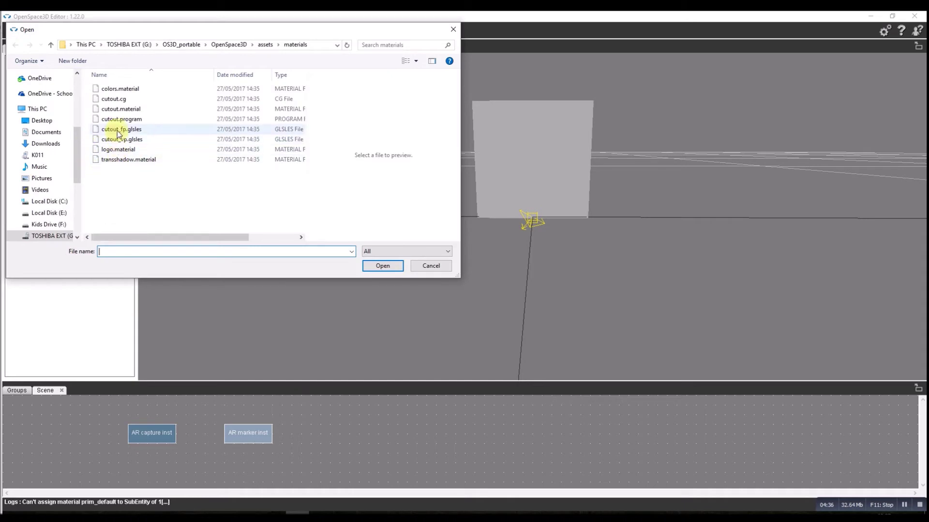
click(115, 109)
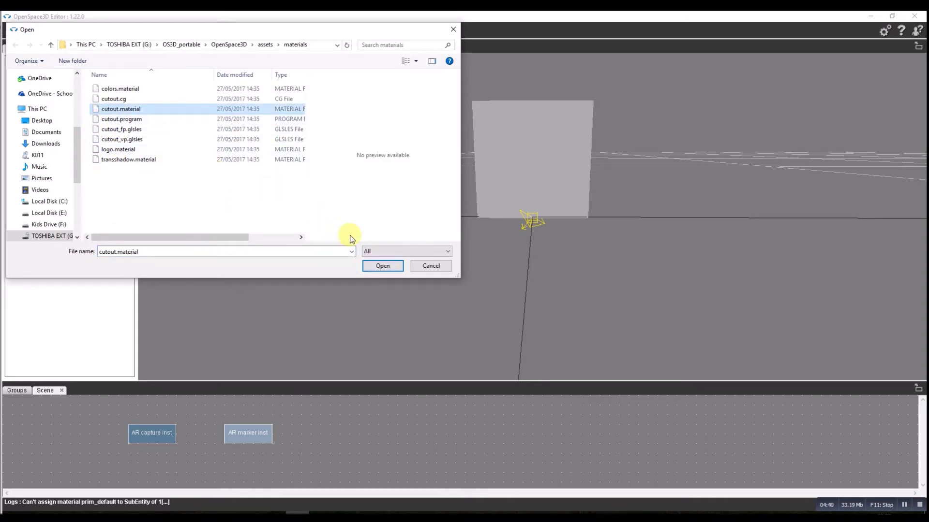
click(375, 266)
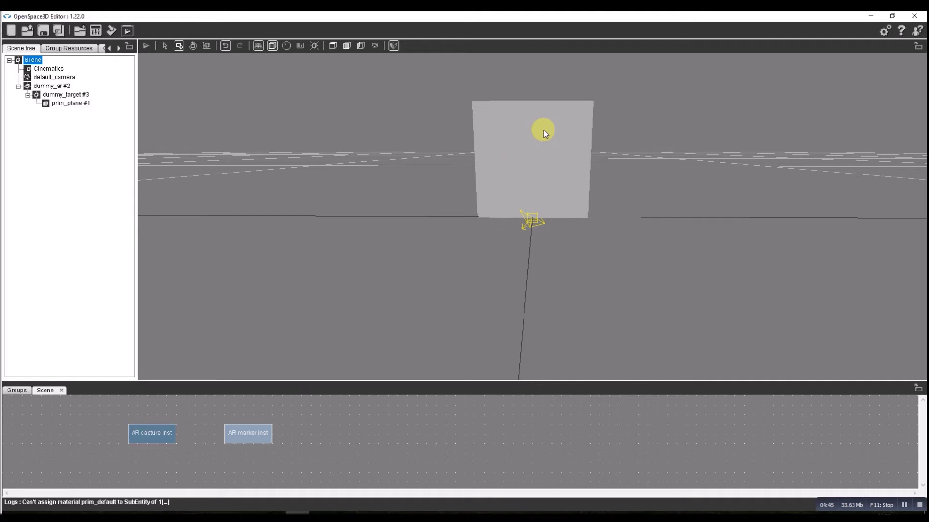
click(516, 138)
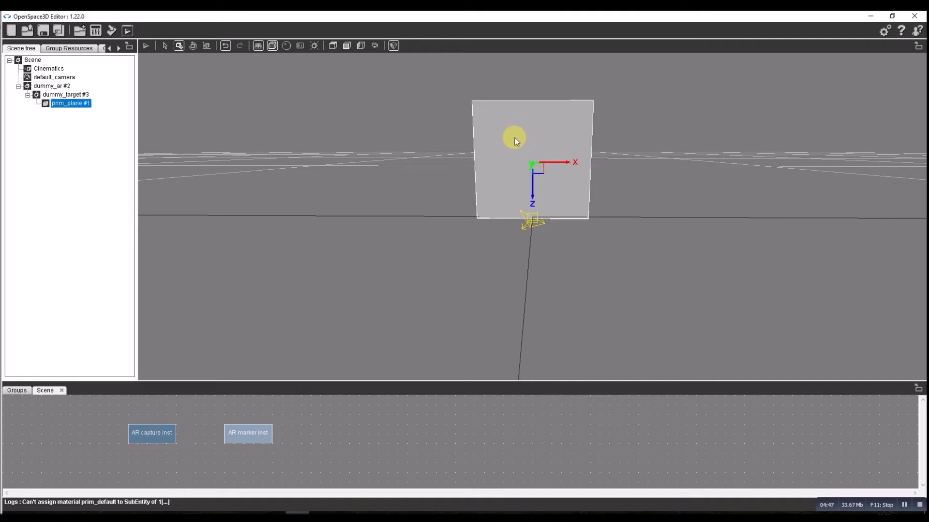
Step: Set prim_plane #1's material name to ASSET/greenScreen in Edit materials
right_click(514, 138)
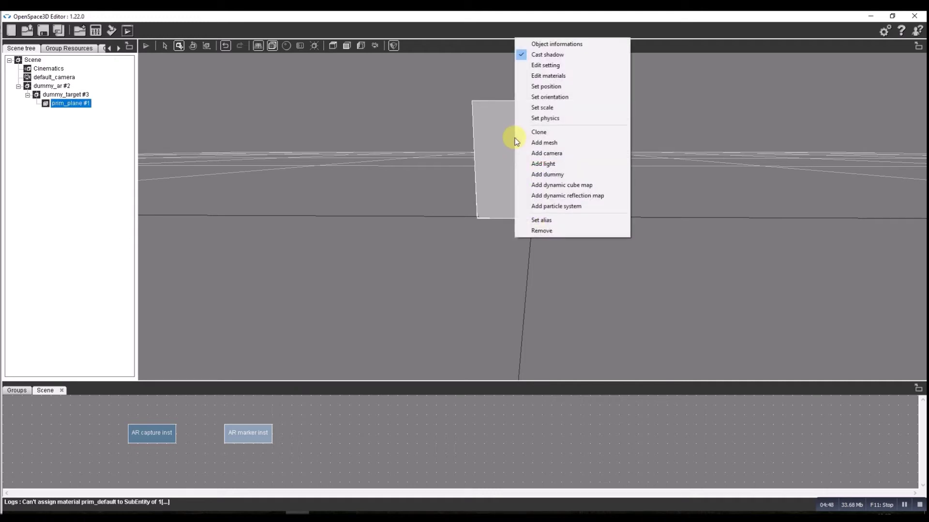
click(537, 78)
click(746, 116)
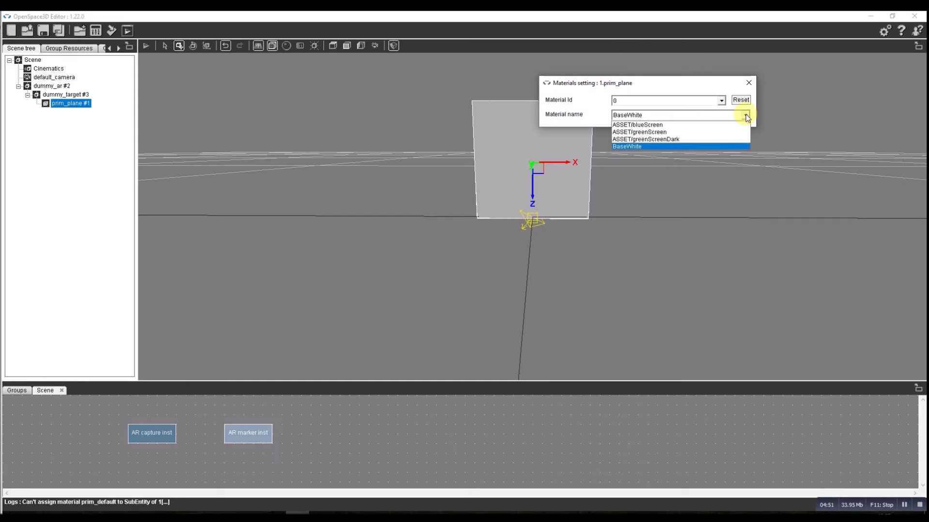
click(692, 135)
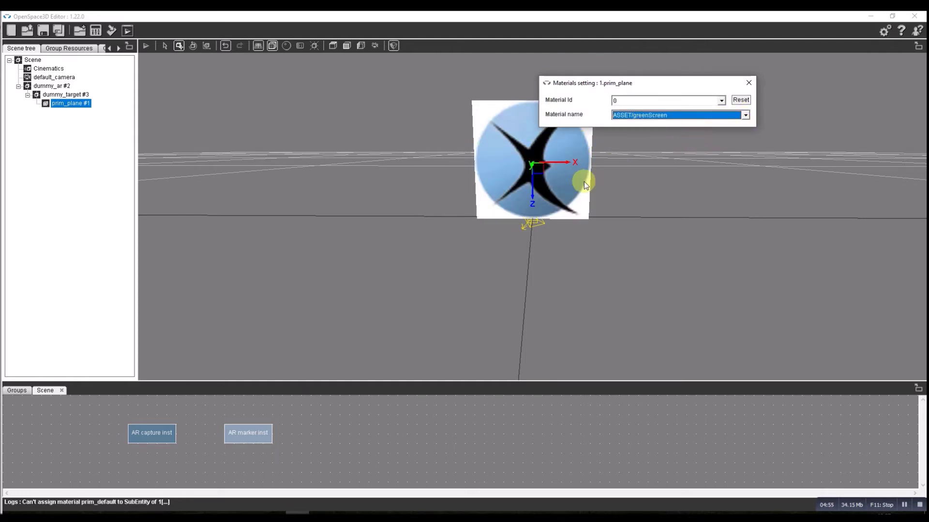
click(749, 83)
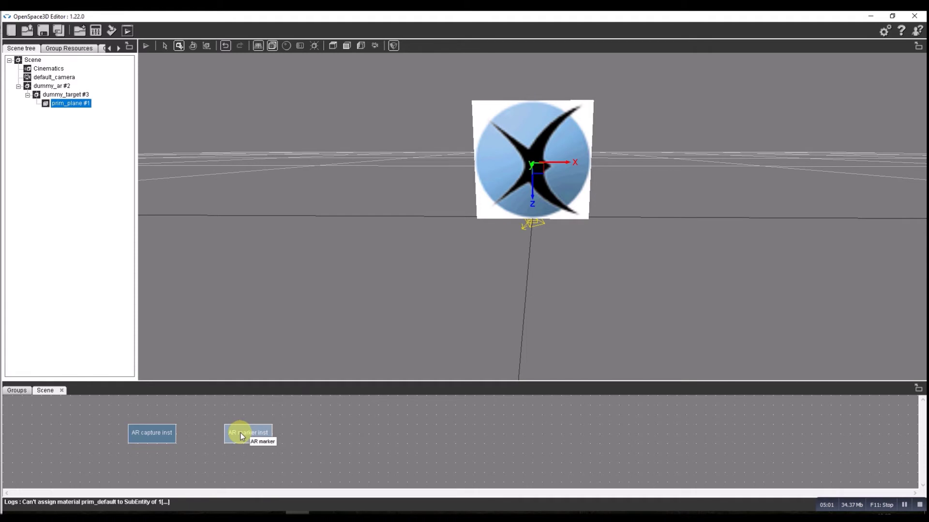
right_click(330, 422)
Step: Add a media Video PlugIT playing tests/Jurassic World T-rex Green Screen.mp4, with Apply on texture checked
mouse_move(365, 392)
mouse_move(369, 342)
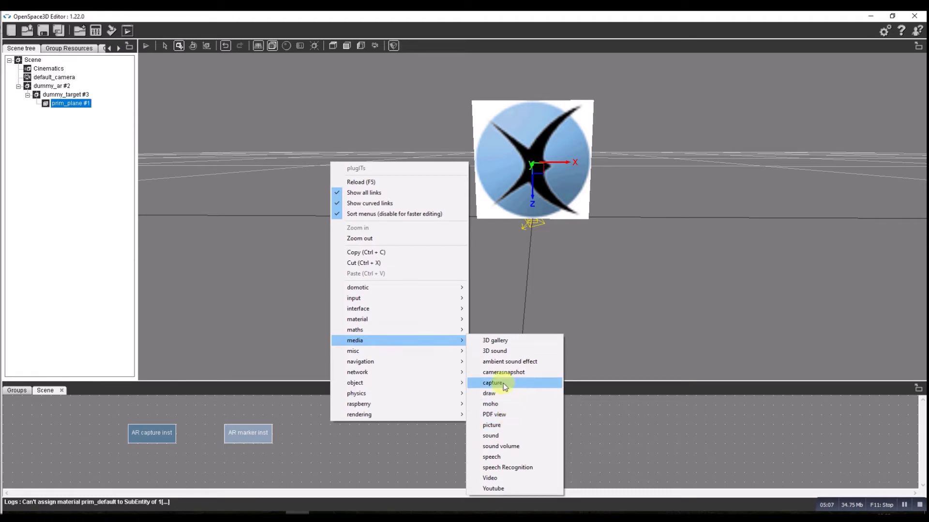
click(491, 479)
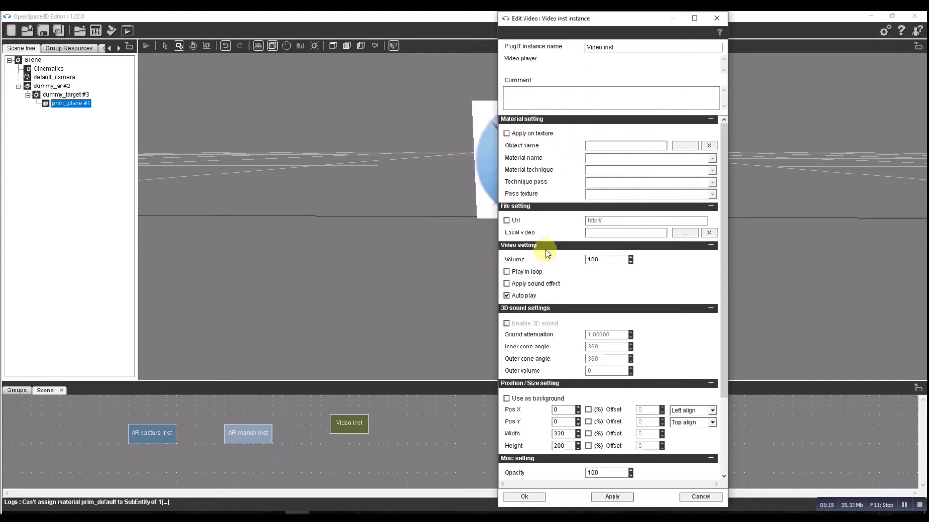
click(683, 233)
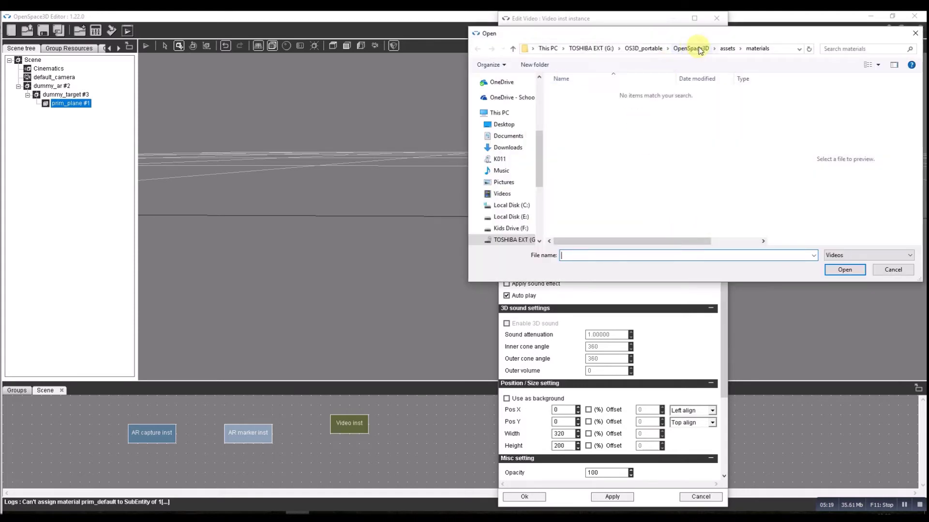
click(728, 48)
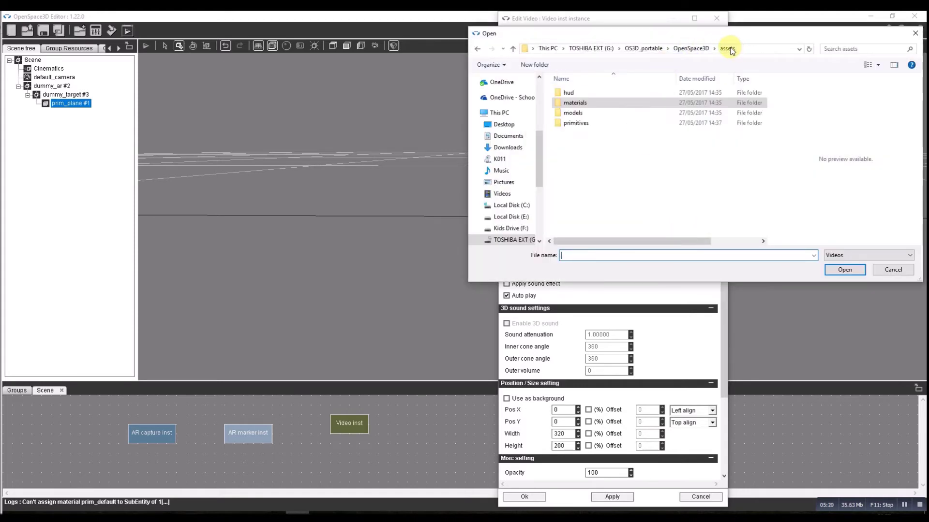
click(691, 48)
double_click(568, 167)
click(629, 109)
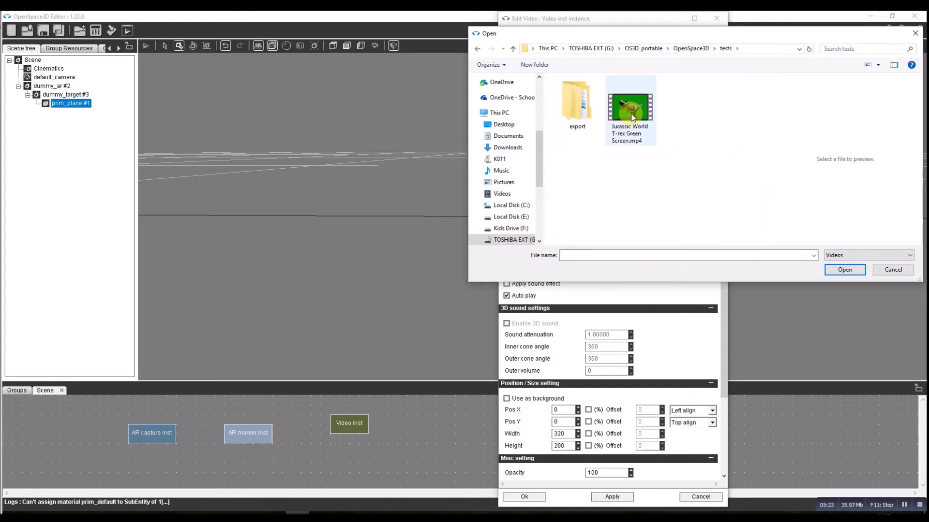
click(841, 269)
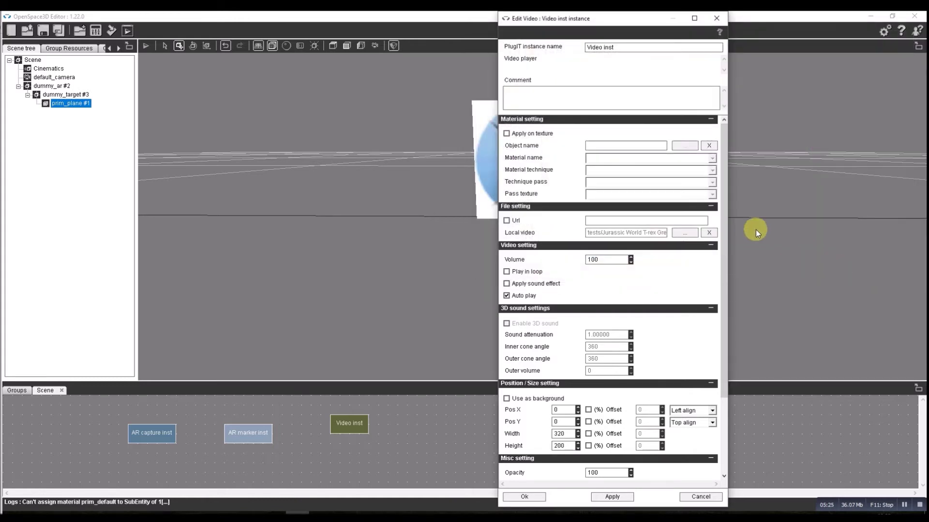
click(506, 133)
Step: Choose prim_plane #1 as the video's target object
click(680, 146)
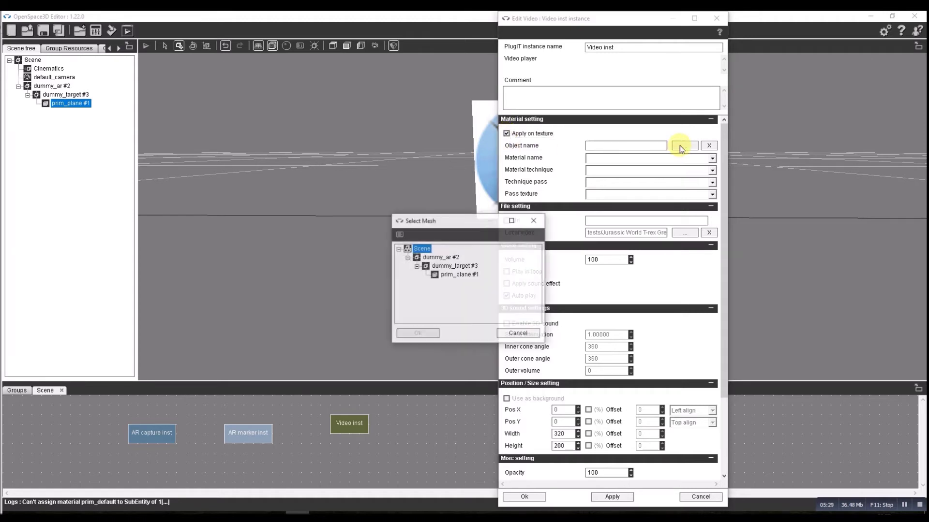
click(454, 275)
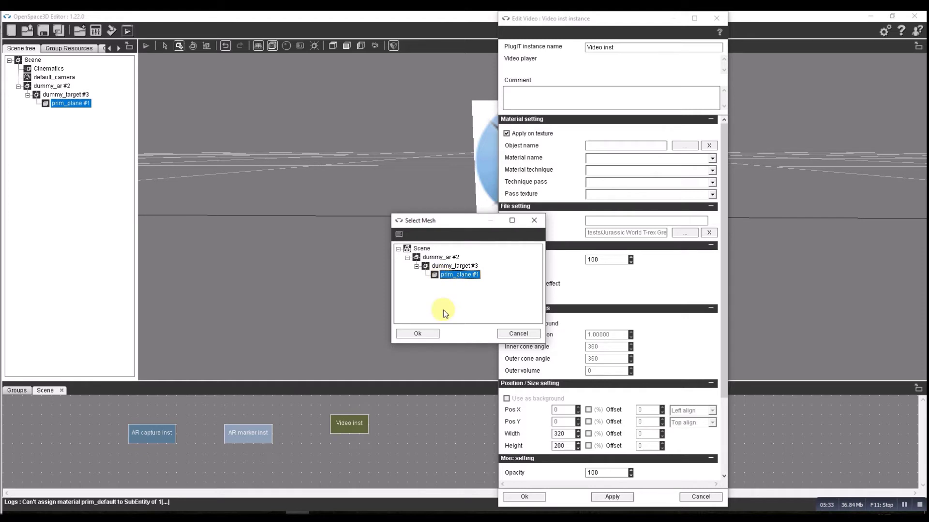
click(417, 334)
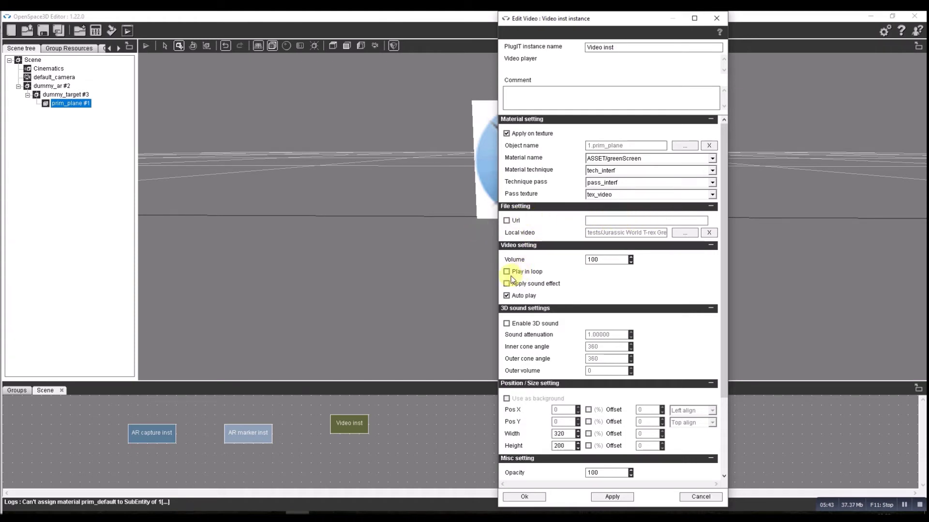
Step: Enable Play in loop, 3D sound and Transparency, disable Auto play, and confirm
click(507, 273)
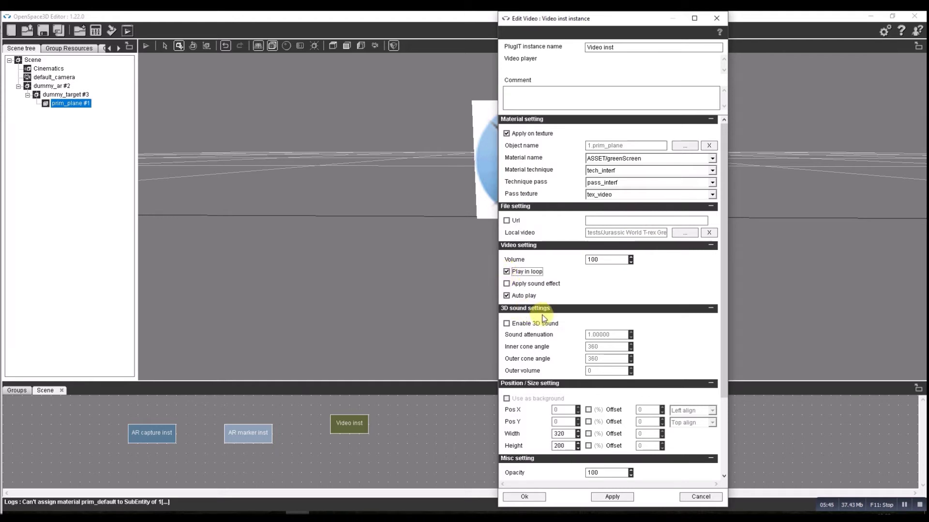
click(507, 297)
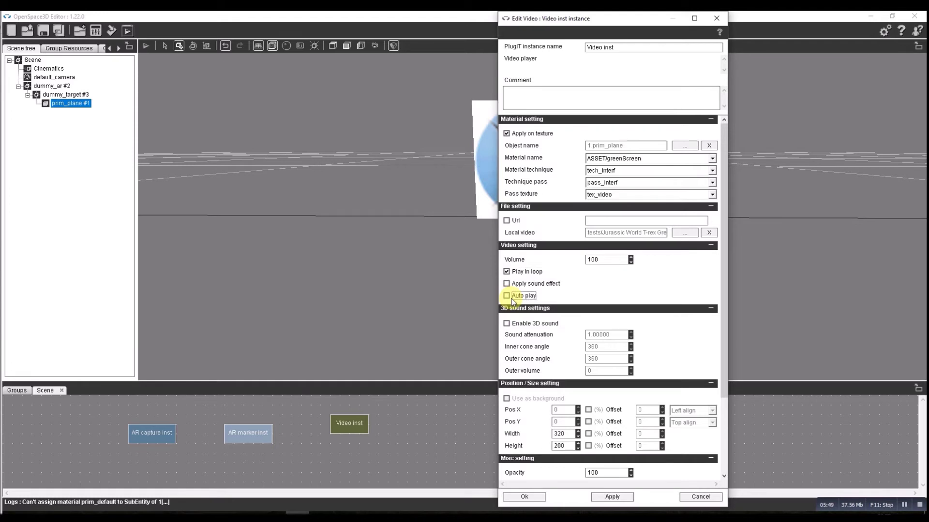
click(506, 325)
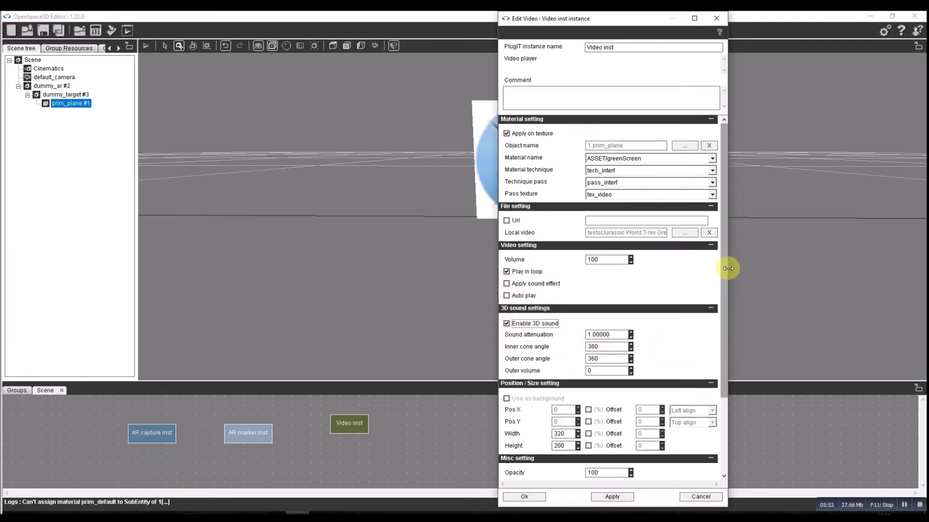
drag(726, 269, 727, 372)
click(506, 412)
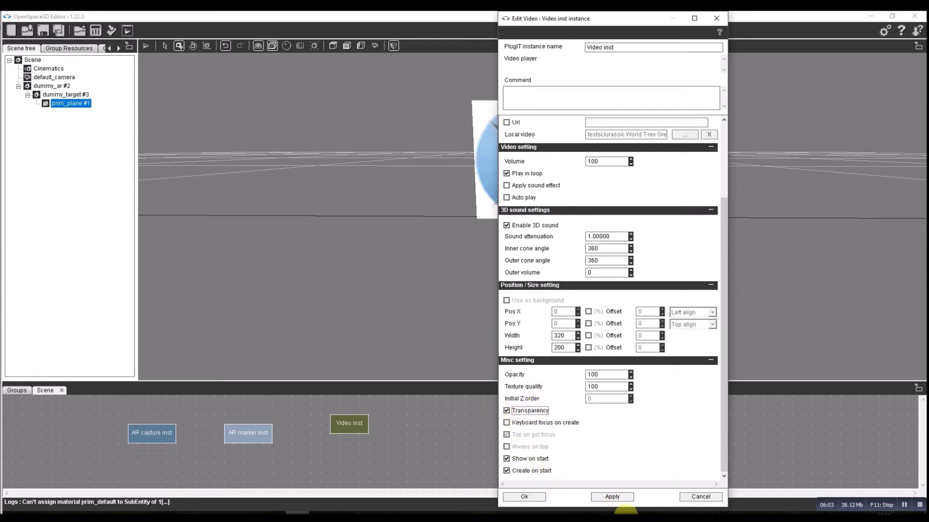
click(611, 497)
click(523, 497)
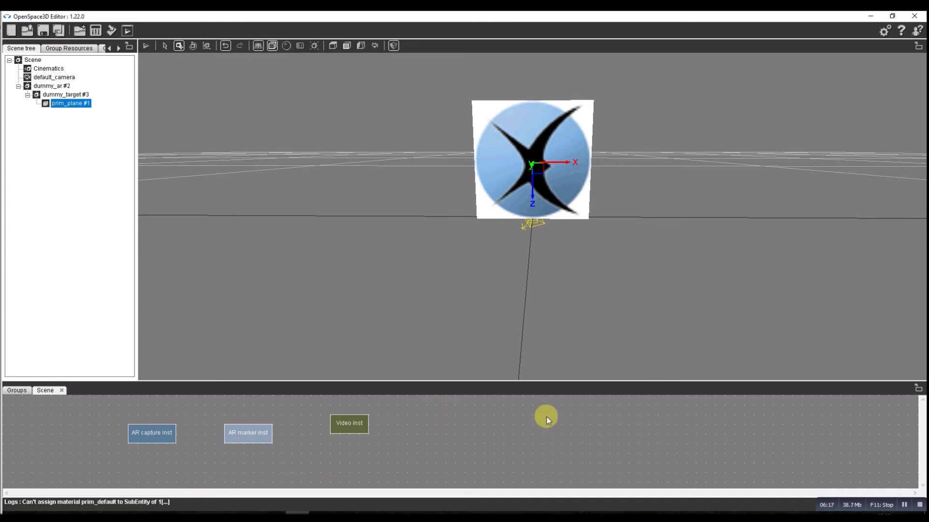
Step: Add a hide PlugIT targeting prim_plane #1 with Hide on start checked
right_click(459, 417)
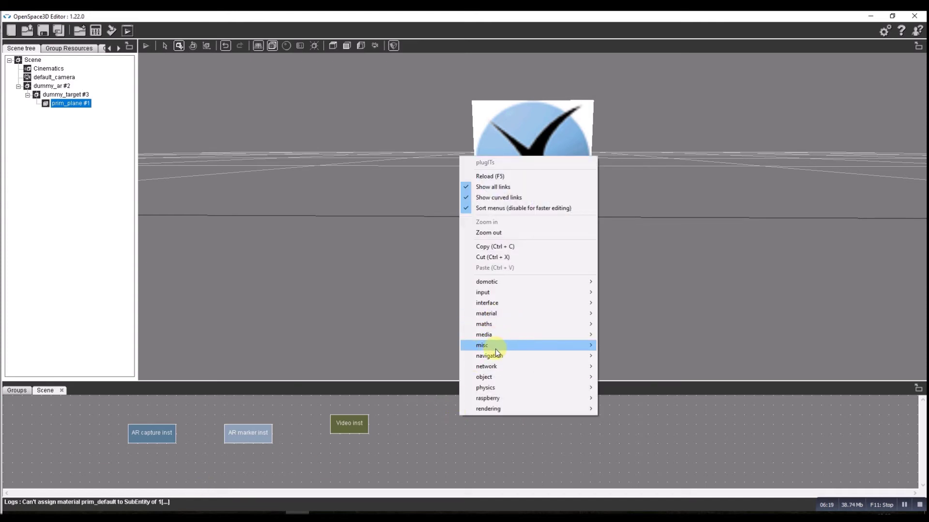
mouse_move(491, 378)
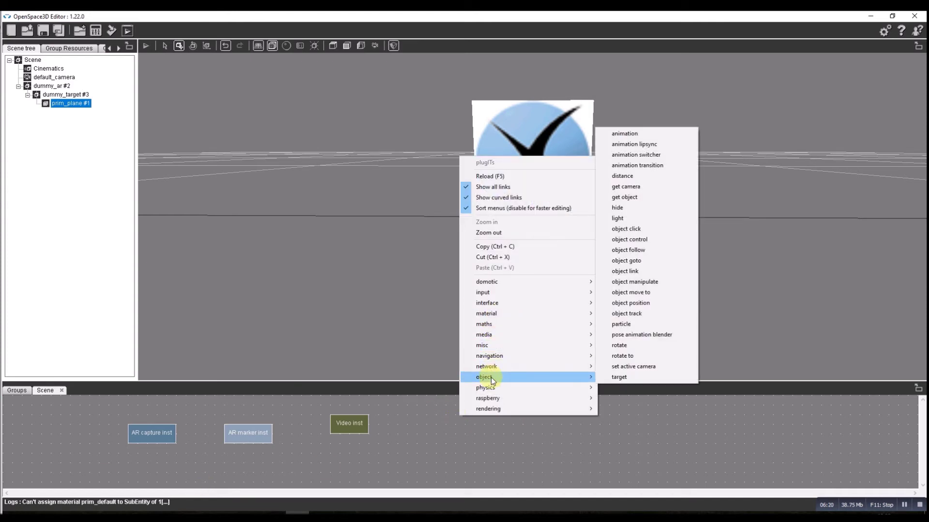
click(627, 215)
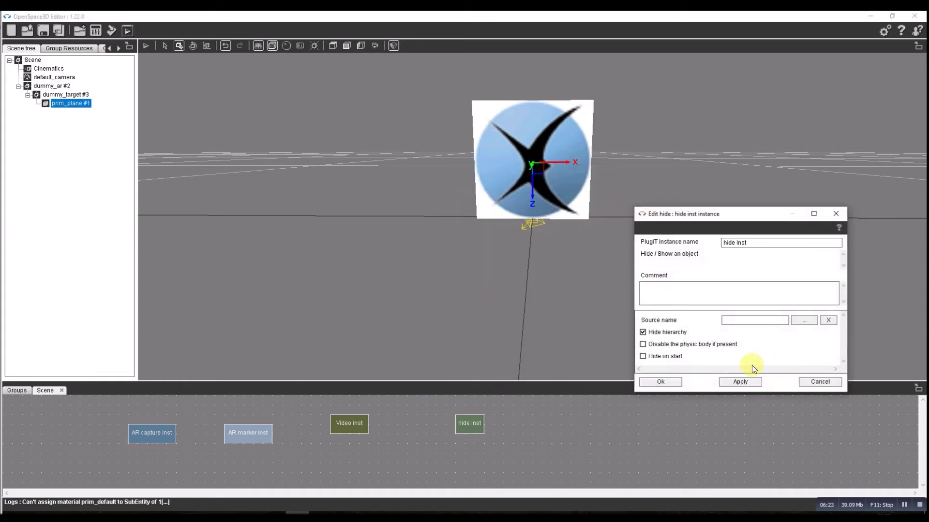
click(643, 356)
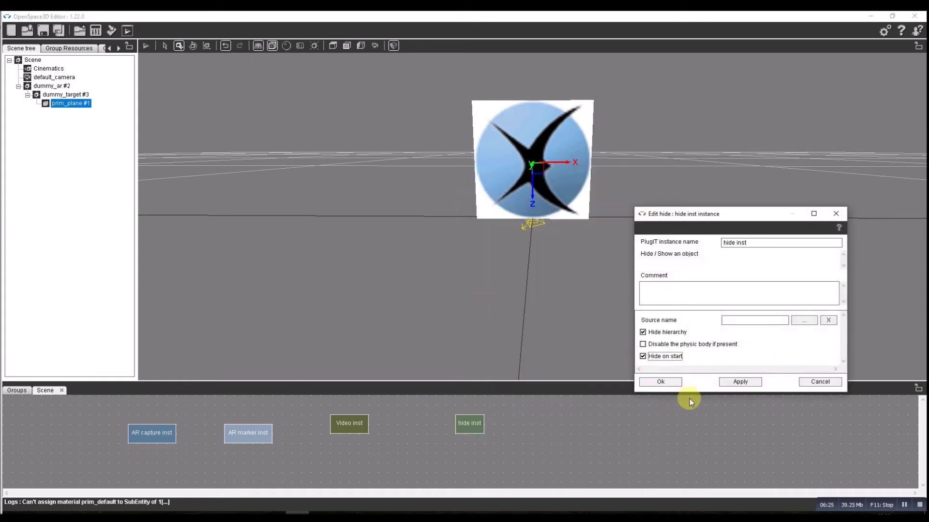
click(803, 322)
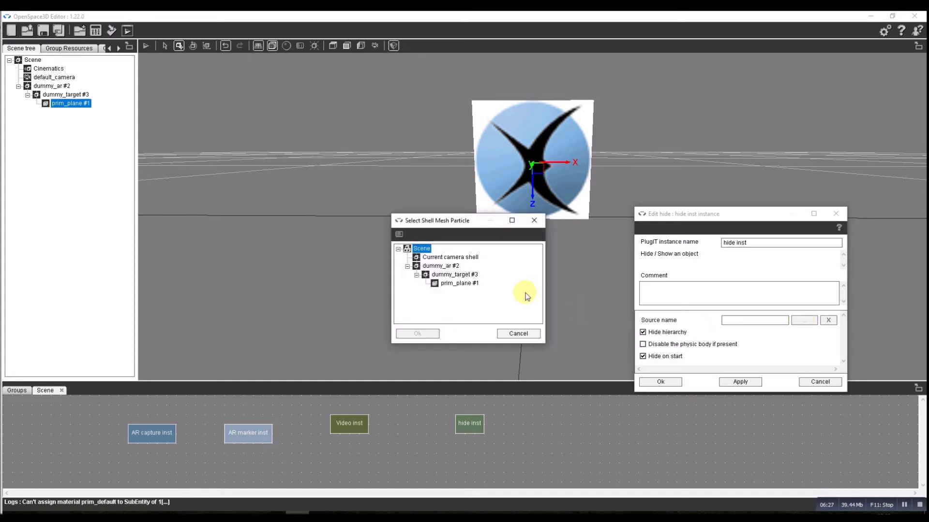
click(460, 284)
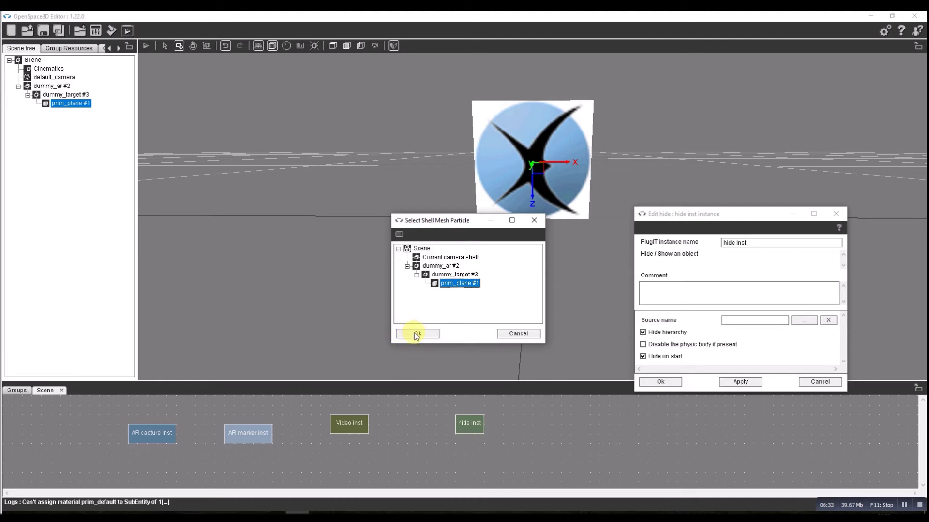
click(414, 332)
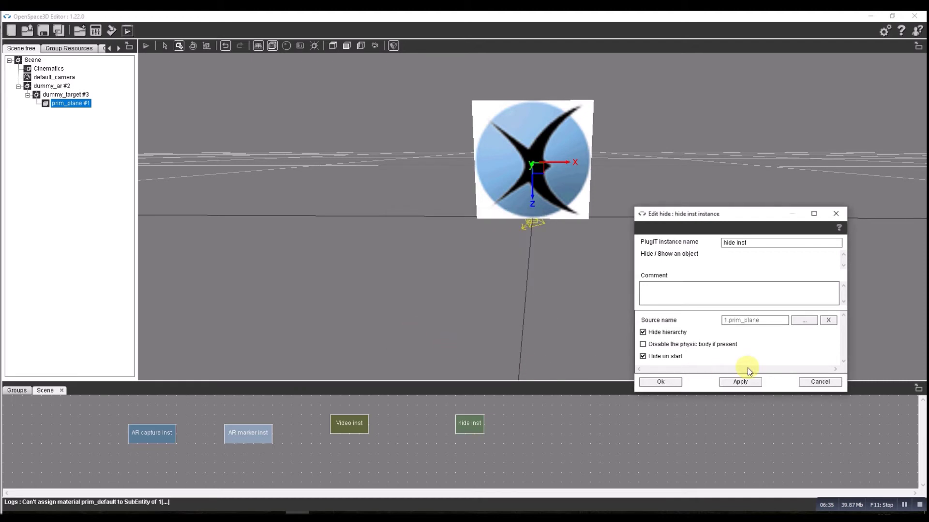
click(655, 383)
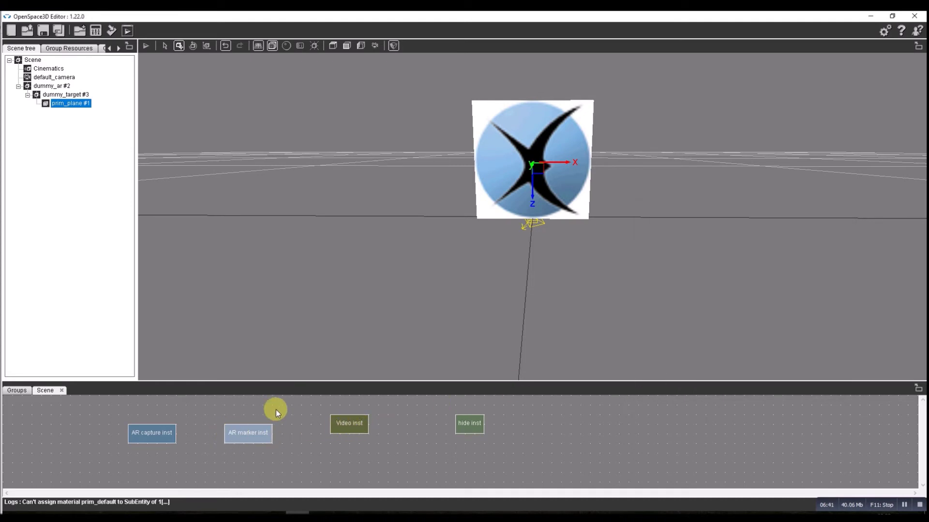
Step: Link the AR marker's Found and Lost events to the Video inst actions
right_click(239, 436)
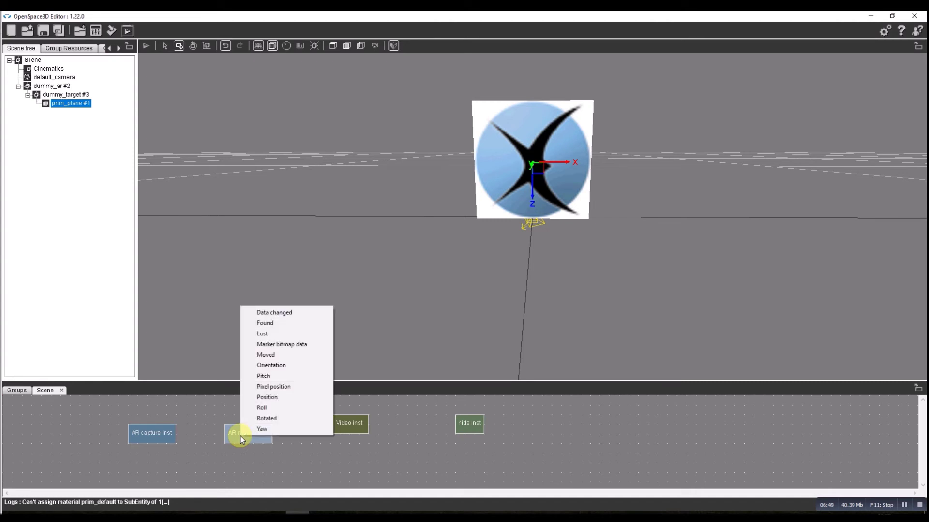
click(272, 324)
click(344, 421)
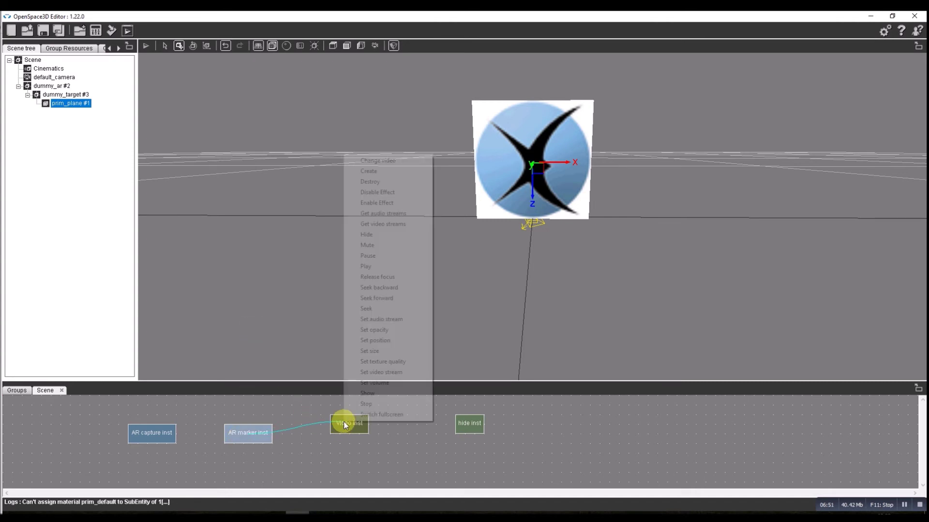
click(368, 266)
right_click(257, 434)
click(292, 332)
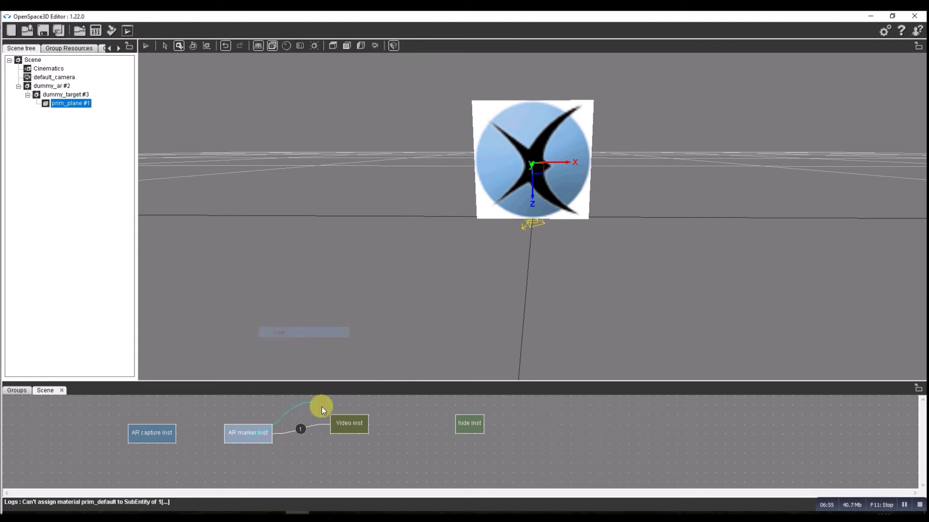
click(356, 425)
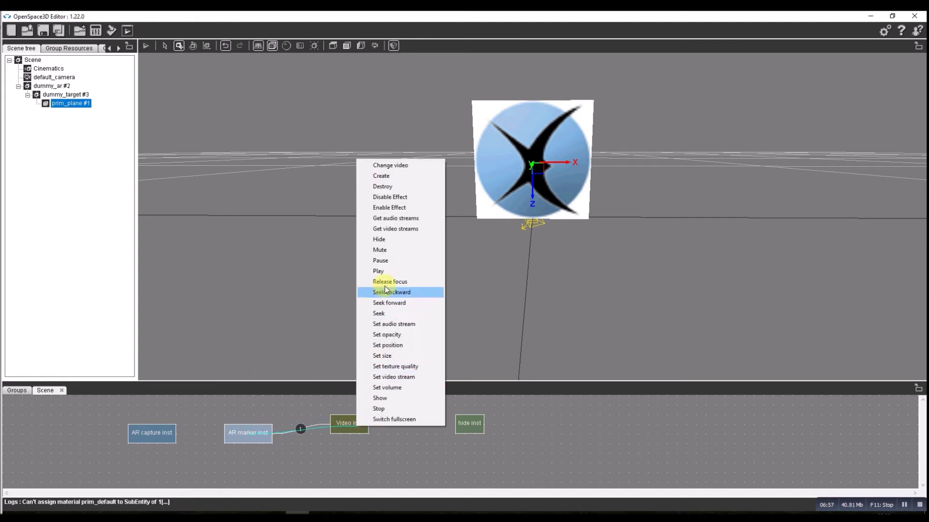
click(381, 271)
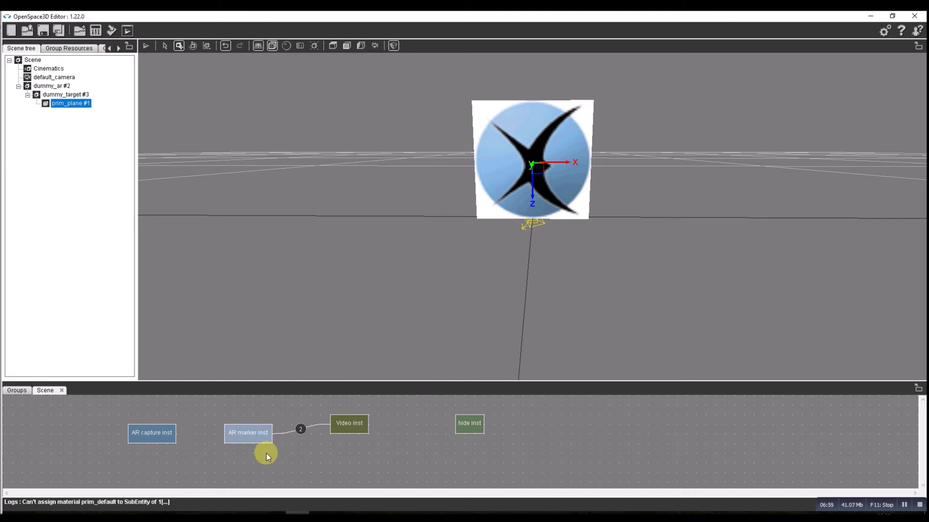
Step: Link Found and Lost to the hide inst actions, placing hide inst below Video inst
right_click(256, 434)
click(295, 322)
click(470, 425)
click(493, 441)
right_click(257, 431)
click(278, 328)
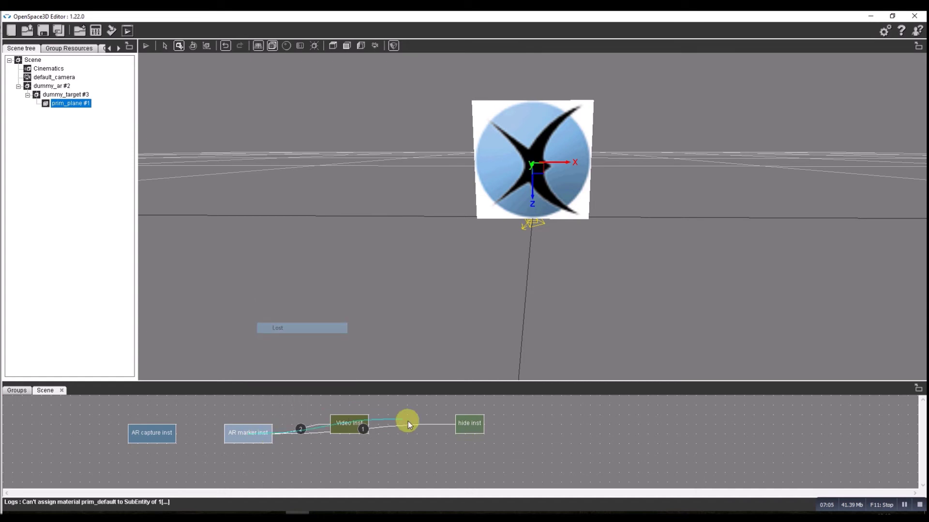
click(470, 427)
click(498, 442)
mouse_move(469, 421)
mouse_down()
mouse_move(415, 448)
mouse_move(344, 460)
mouse_up()
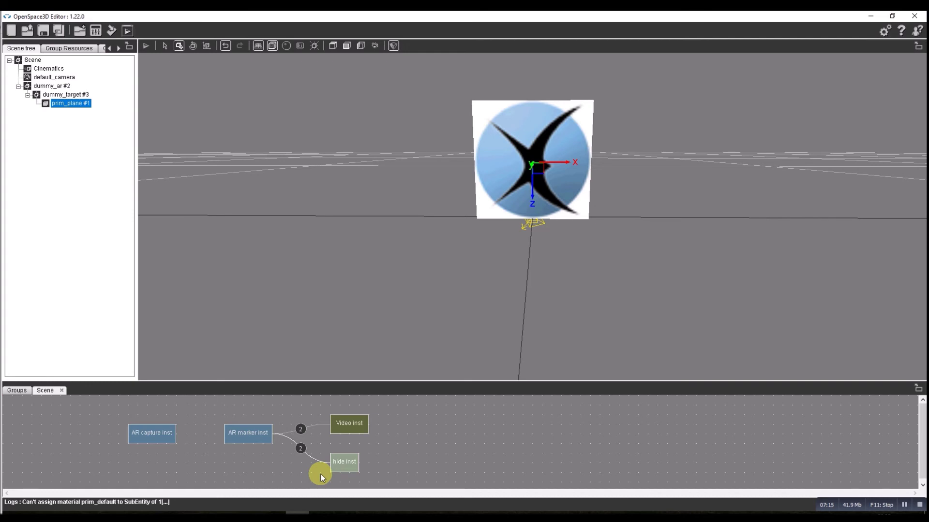
Step: Add a target PlugIT with dummy_target #3 as its source object
right_click(455, 443)
mouse_move(475, 383)
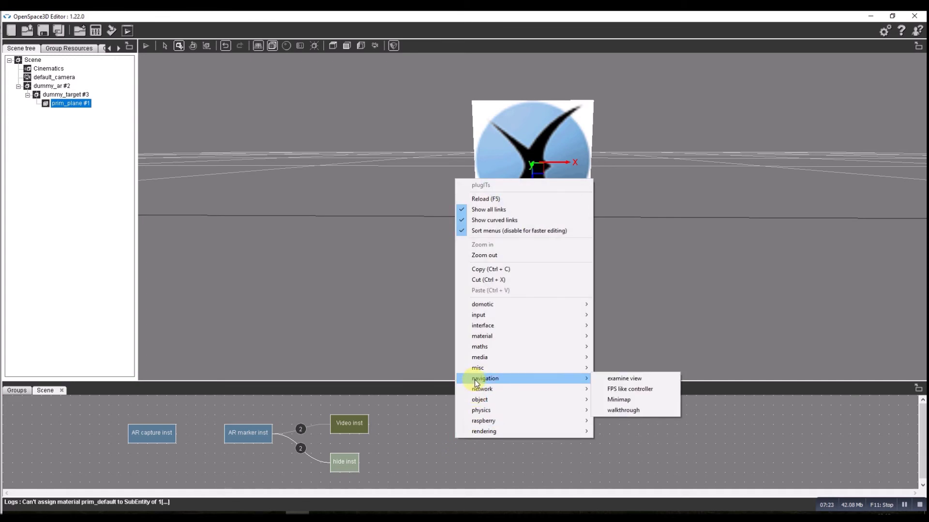
mouse_move(485, 406)
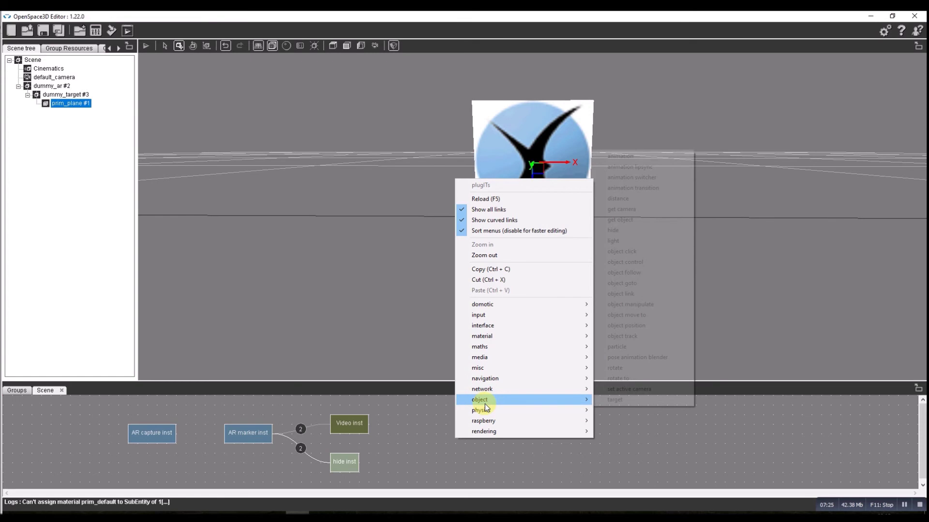
click(626, 400)
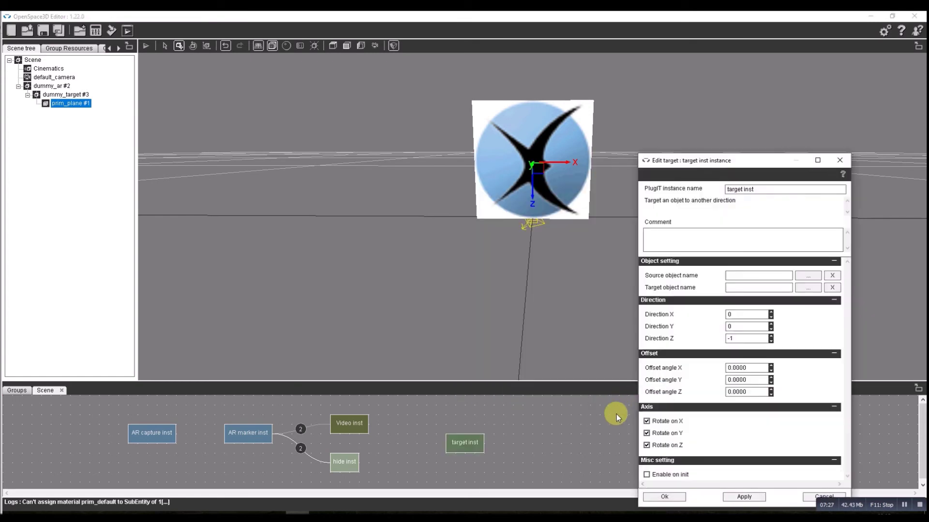
drag(672, 164, 547, 115)
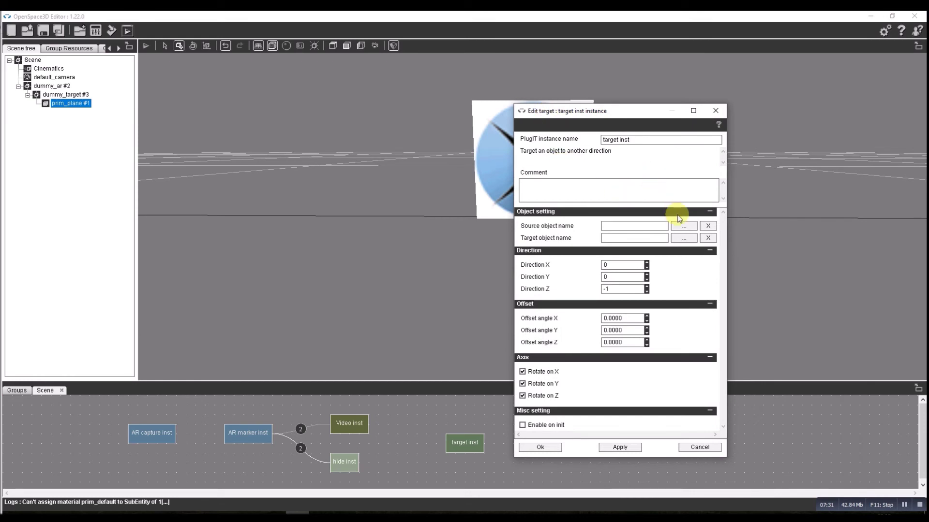
click(683, 226)
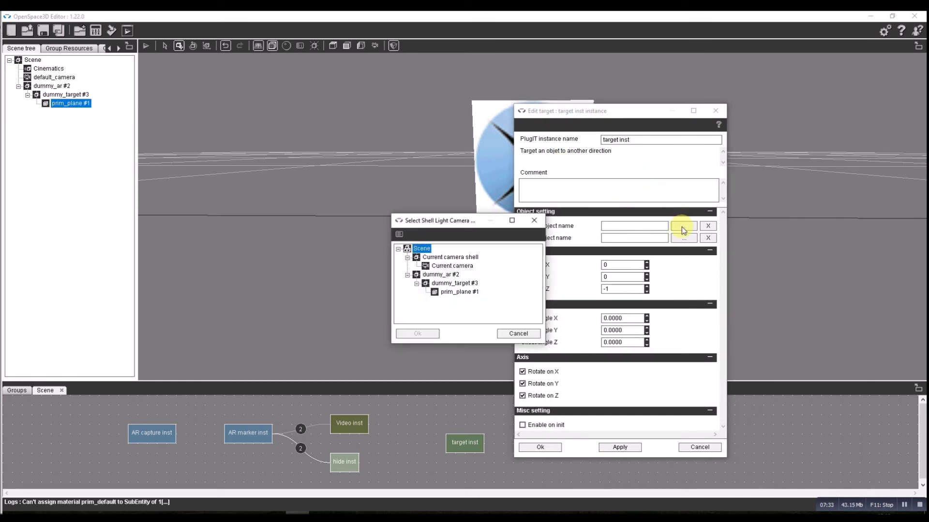
click(447, 284)
click(435, 333)
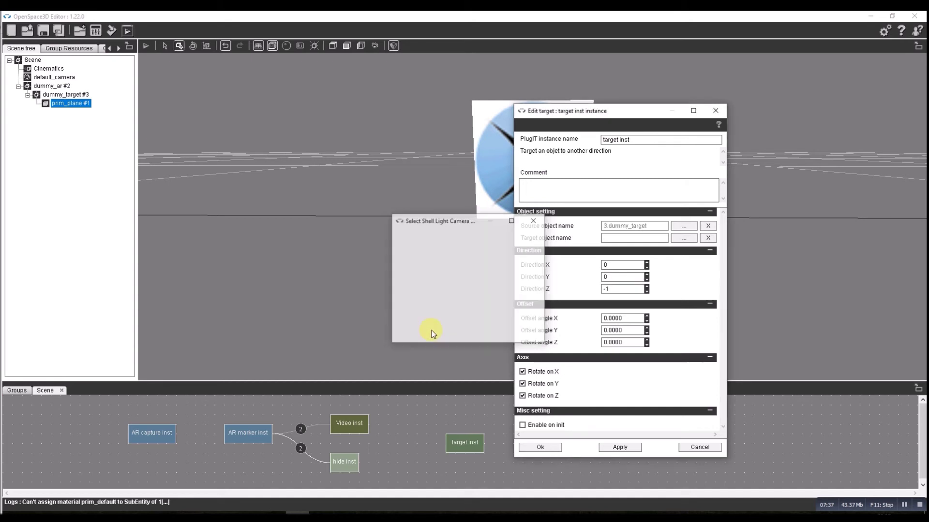
Step: Aim the target block at Current camera and enable it on init
click(672, 238)
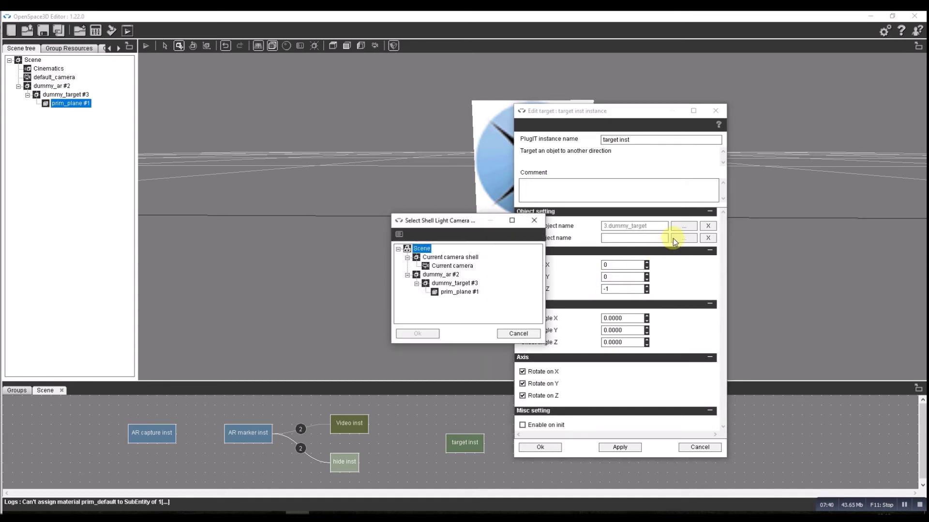
click(442, 266)
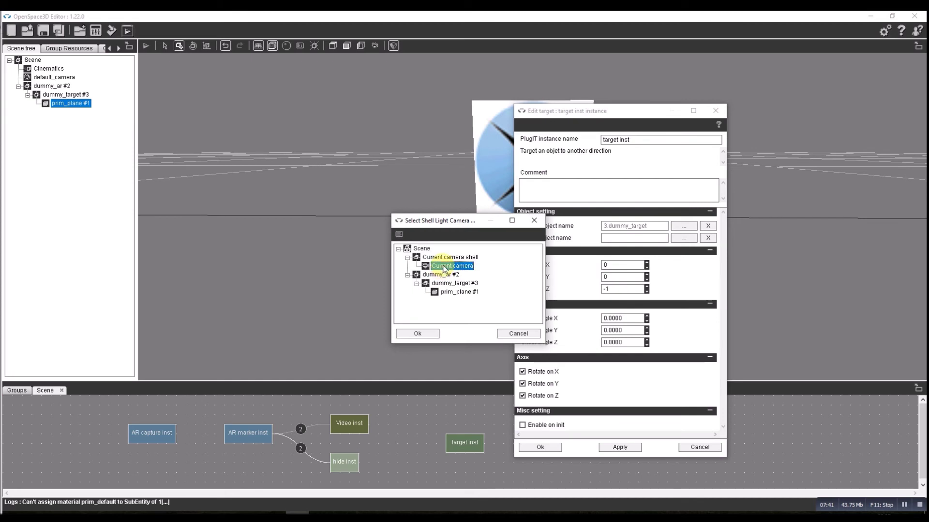
click(428, 334)
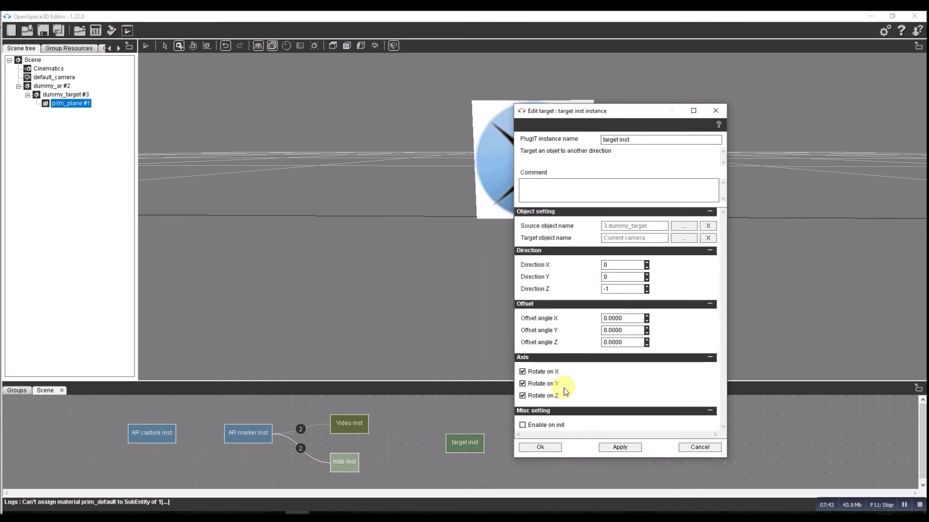
click(522, 426)
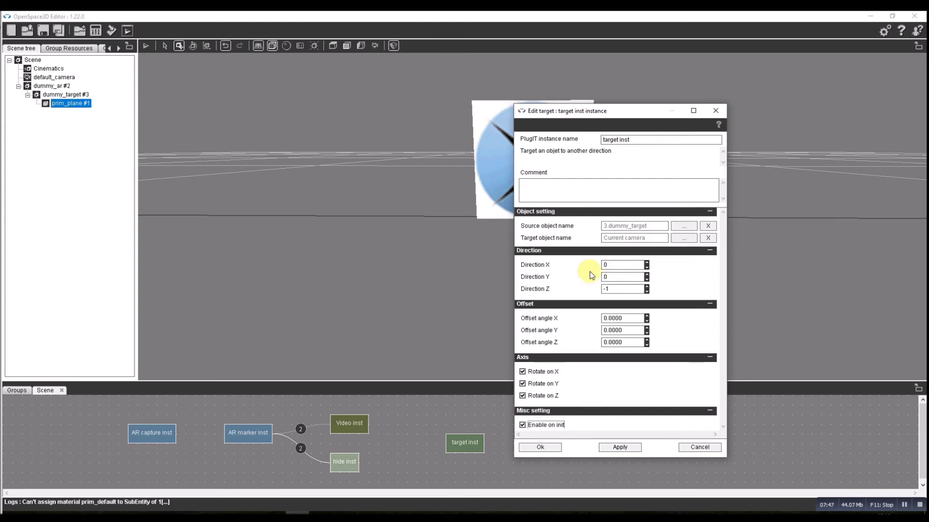
click(532, 449)
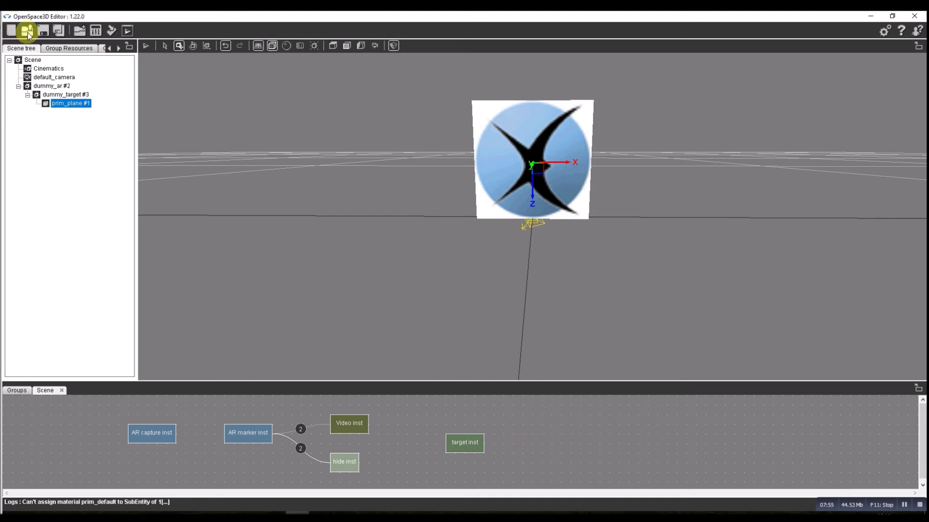
Step: Save the scene as TREX in OpenSpace3D\tests, then reopen and close the AR marker settings
click(42, 32)
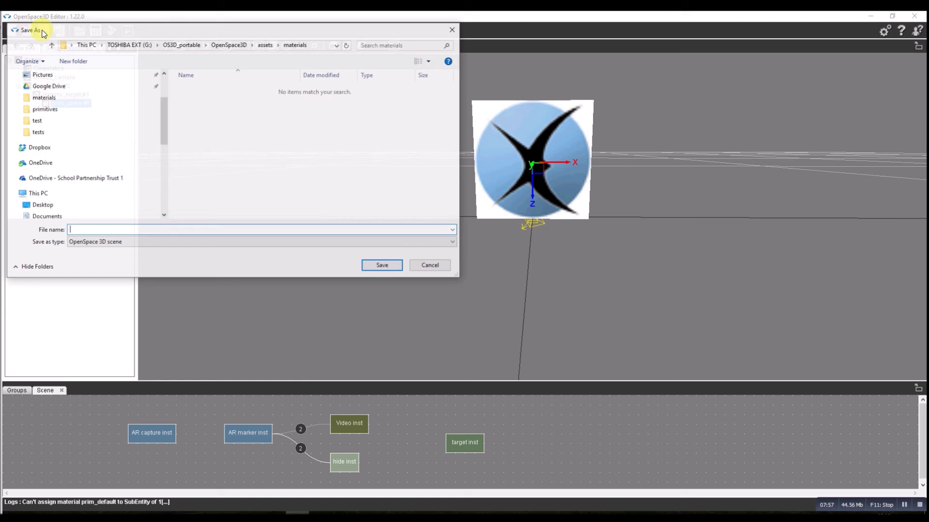
click(215, 45)
double_click(192, 159)
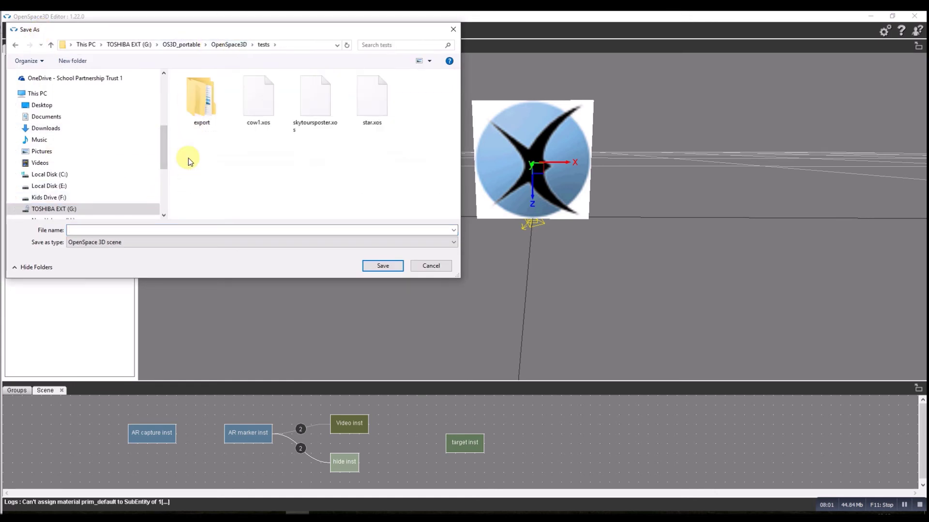
click(114, 230)
text(TREX)
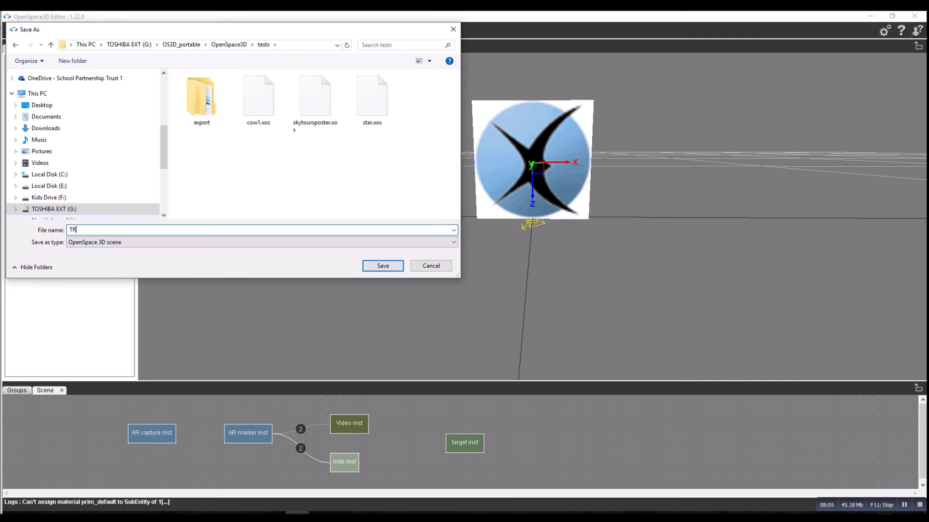
click(374, 266)
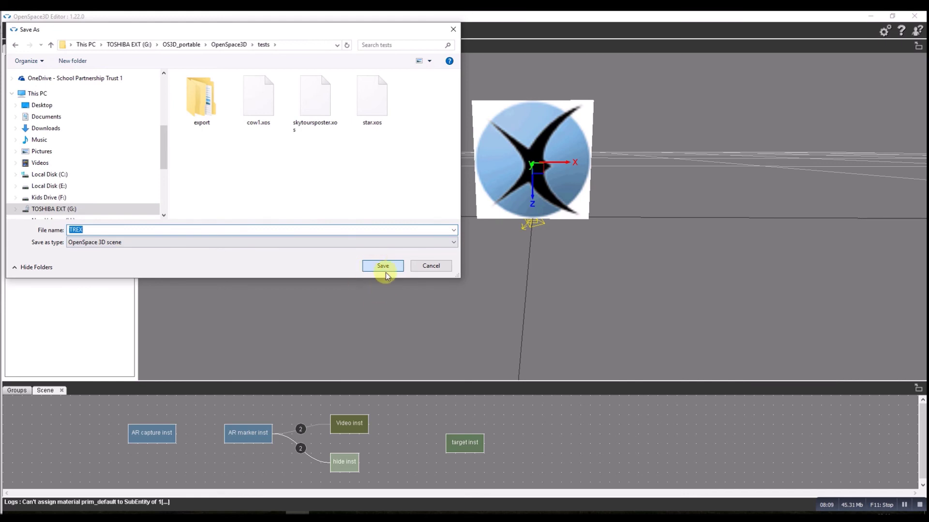
click(379, 266)
click(512, 295)
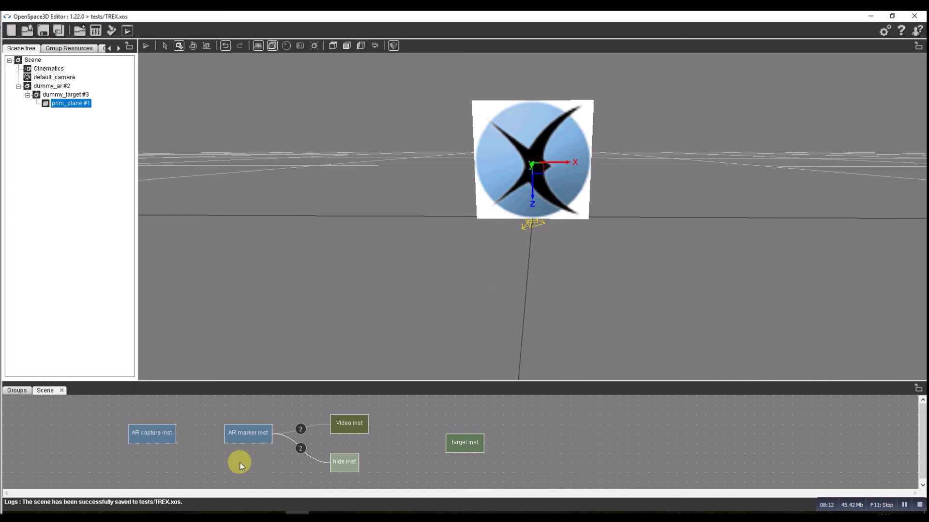
double_click(247, 433)
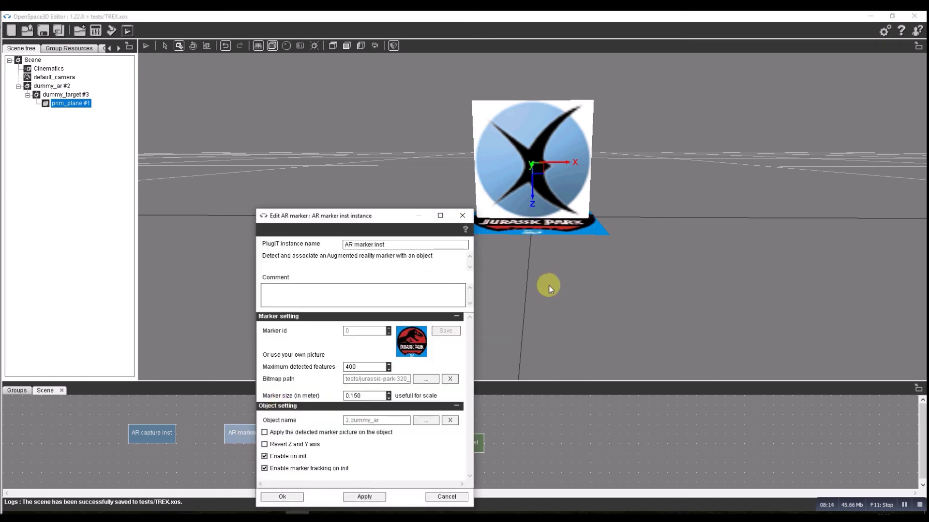
click(296, 502)
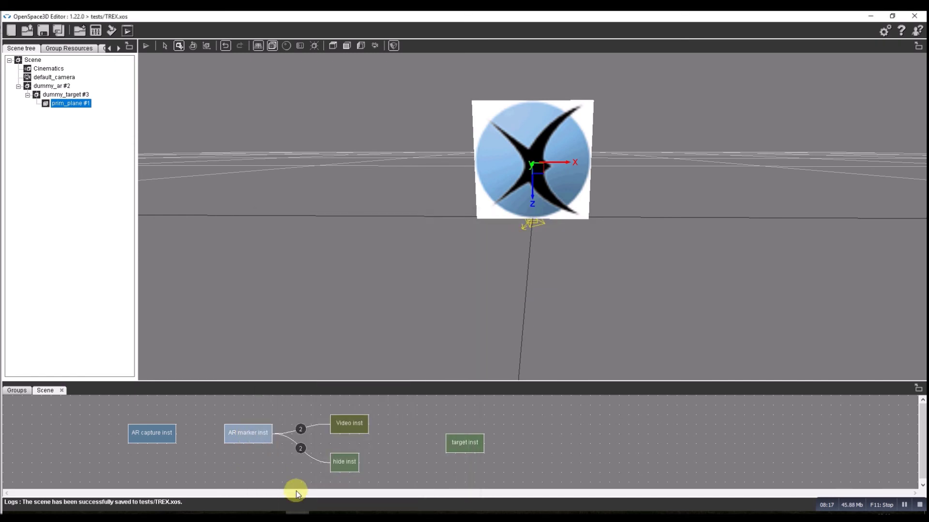
Step: Export an Android app in Portrait for x86, installing it on the connected device
click(111, 32)
click(140, 143)
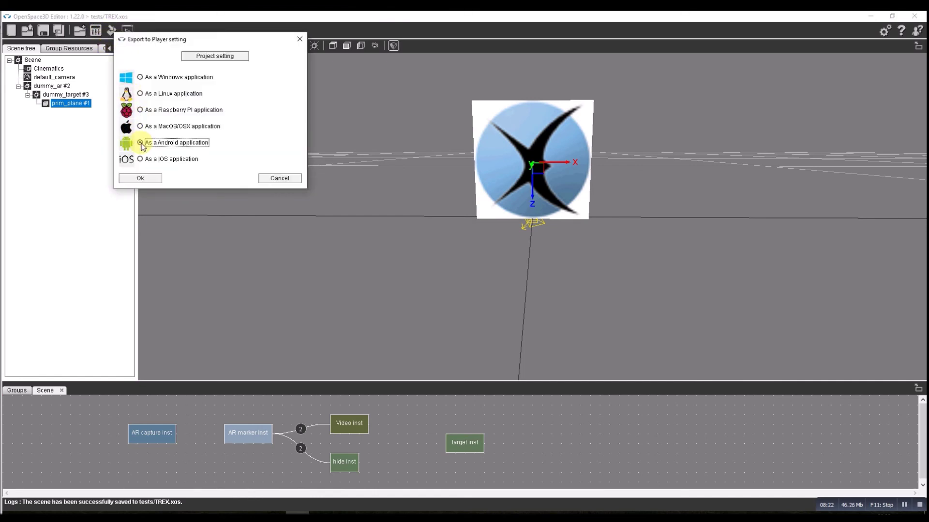
click(140, 178)
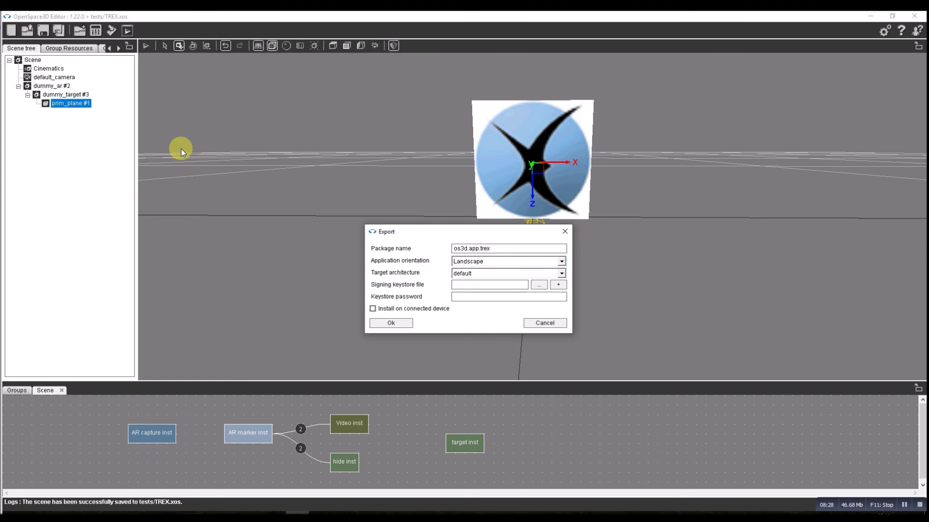
click(561, 261)
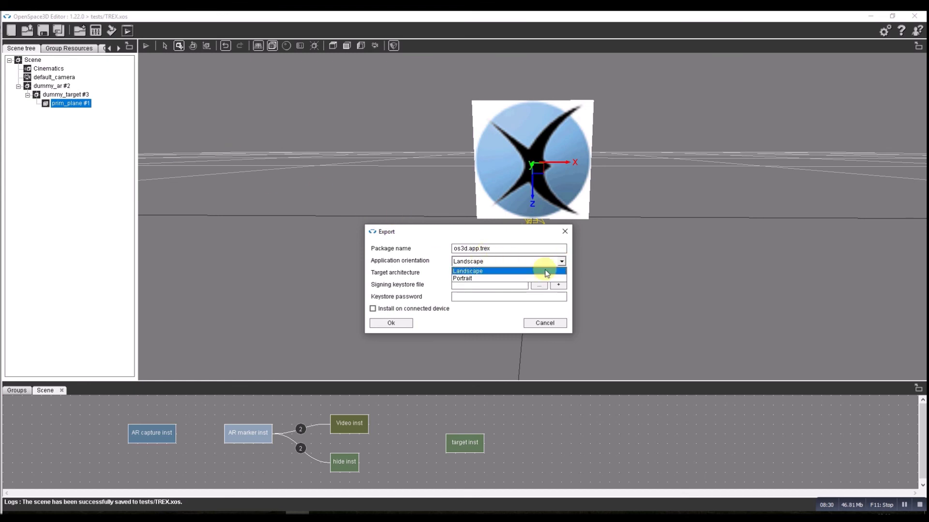
click(495, 283)
click(493, 262)
click(477, 282)
click(502, 274)
click(456, 294)
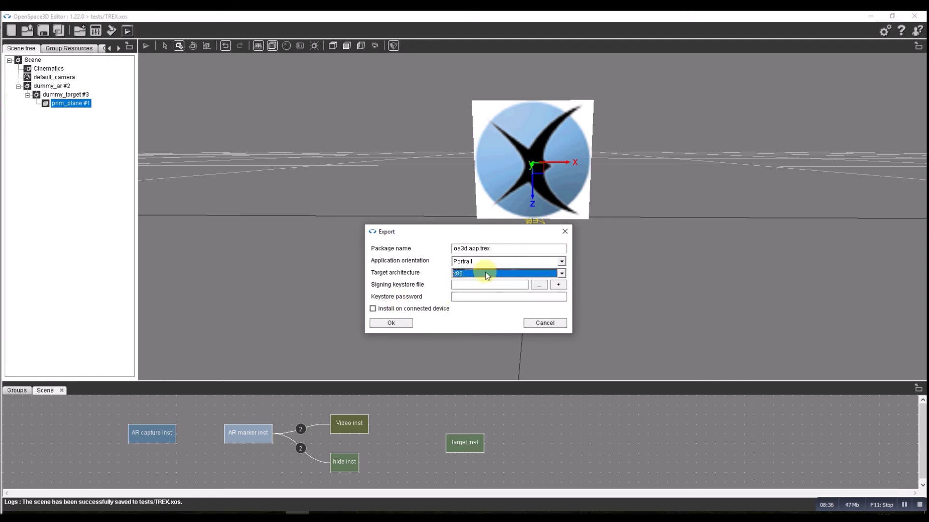
click(381, 310)
click(386, 323)
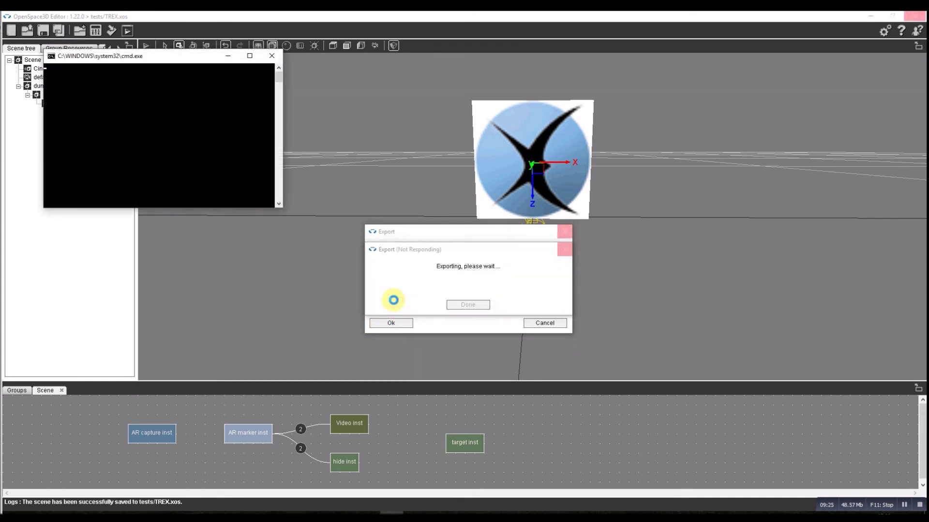